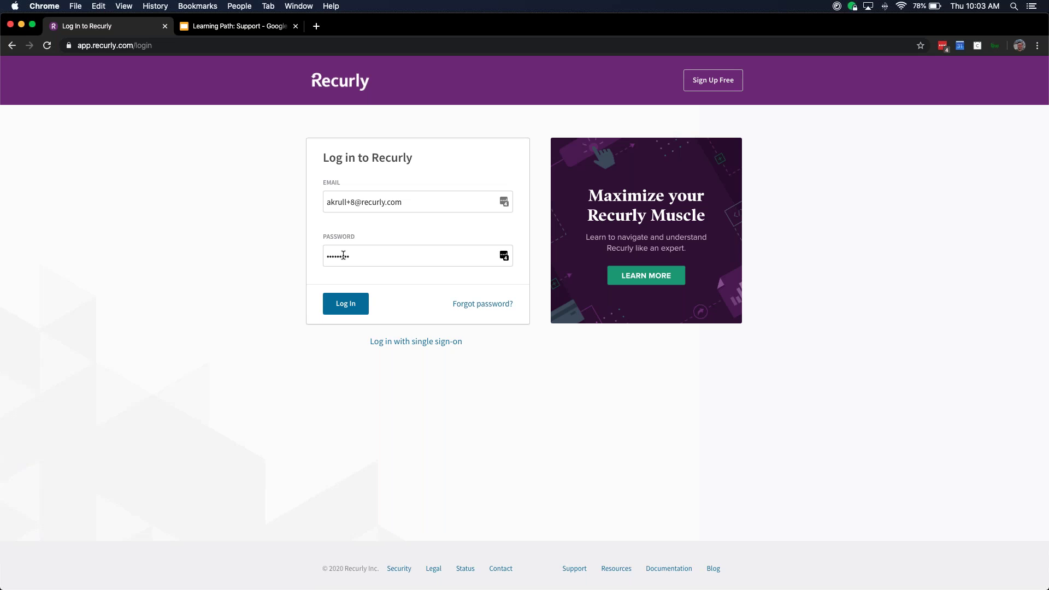
Step: Log in to Recurly and open the Example USA customer's account from the customer accounts list
click(345, 305)
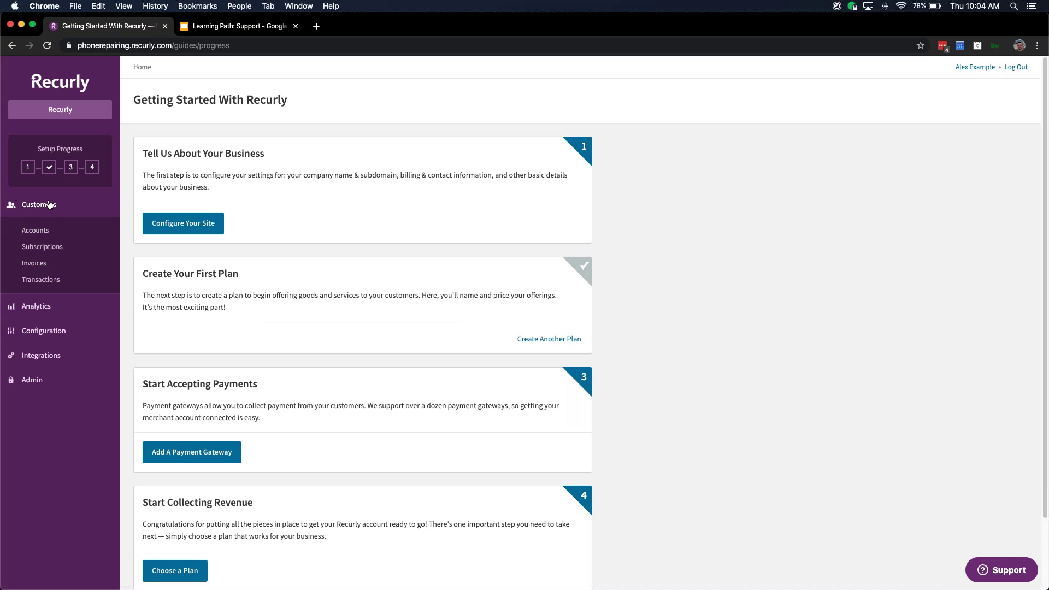
click(38, 231)
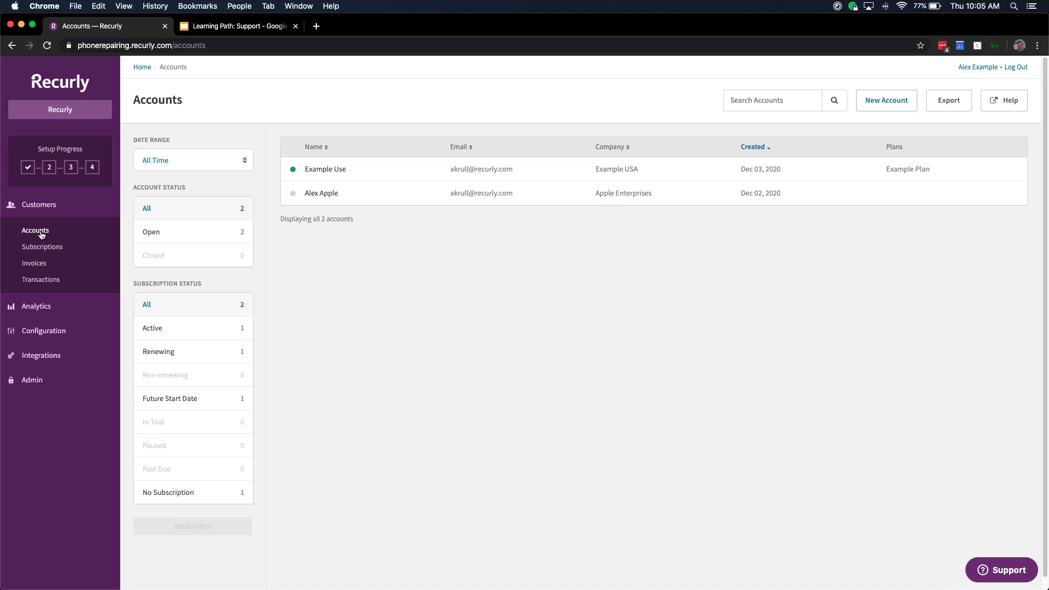
click(321, 170)
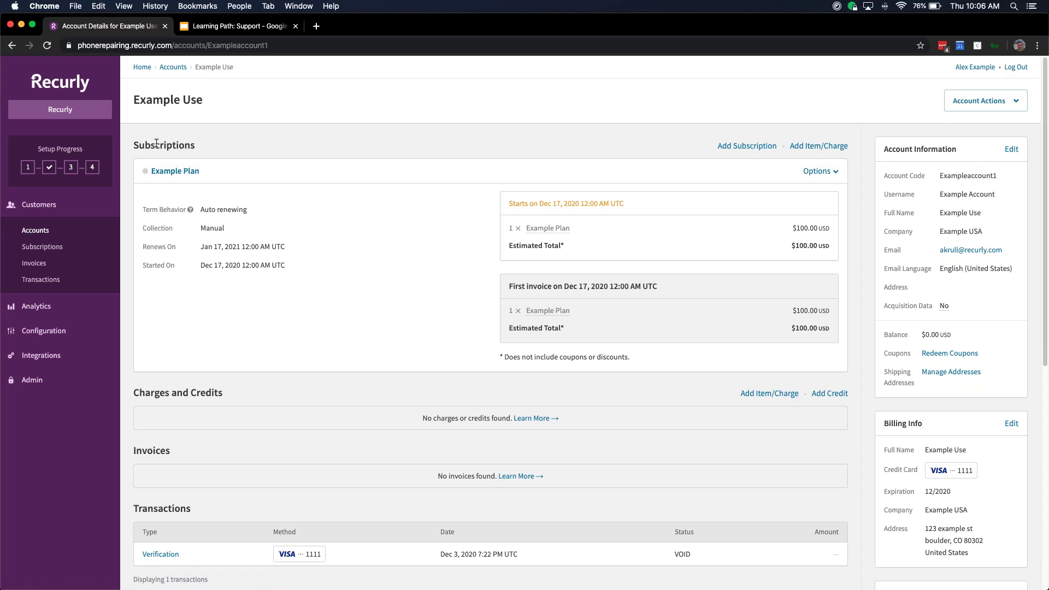
Step: Examine the account's subscriptions, charges, invoices, transactions, coupon redemptions and activities, plus its account information, billing info, fraud limits and notes
triple_click(156, 99)
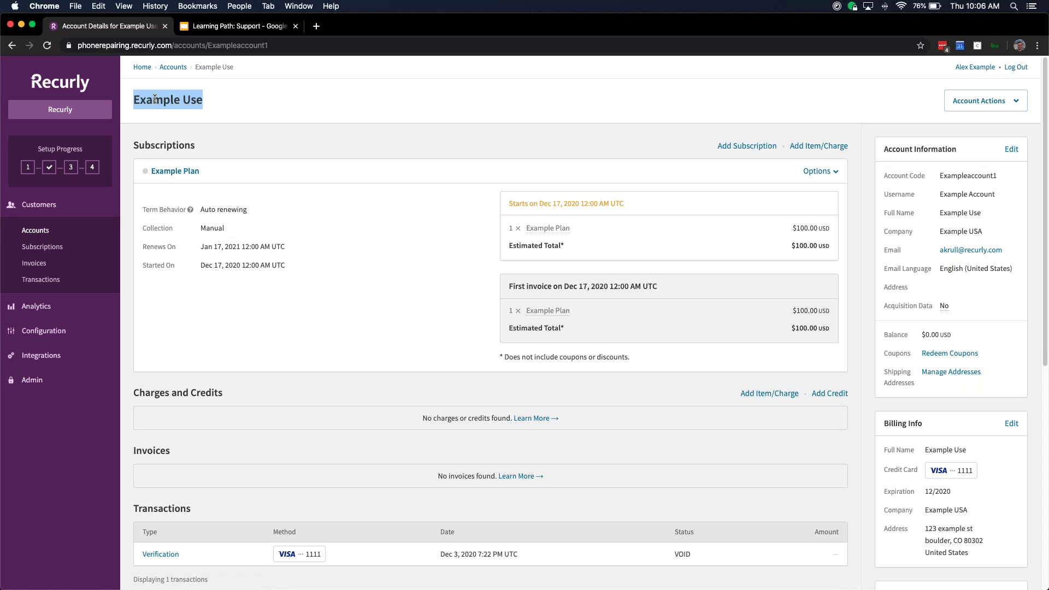
click(156, 99)
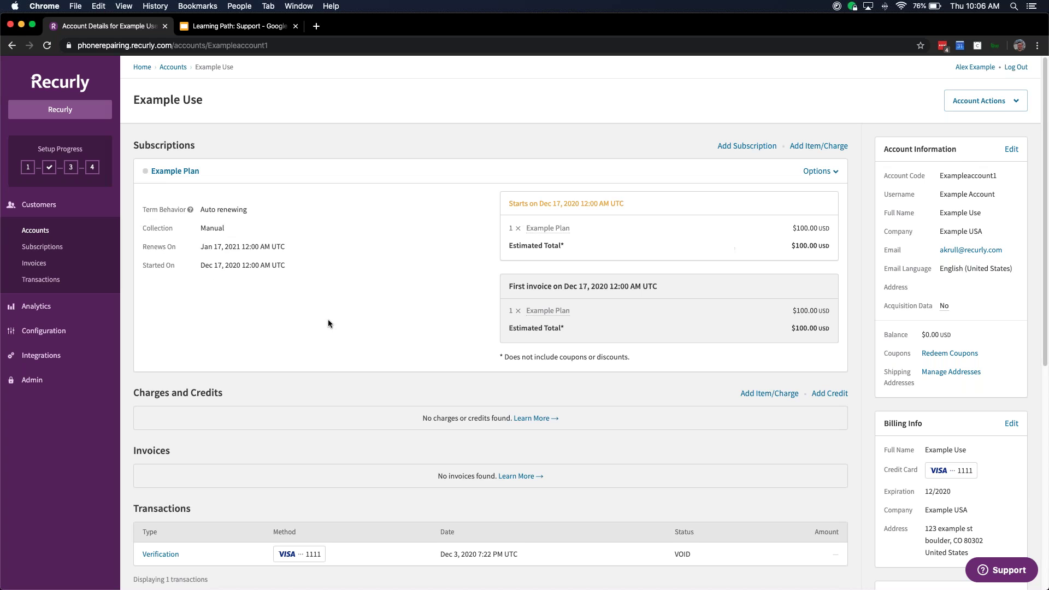
scroll(330, 323, down, 5)
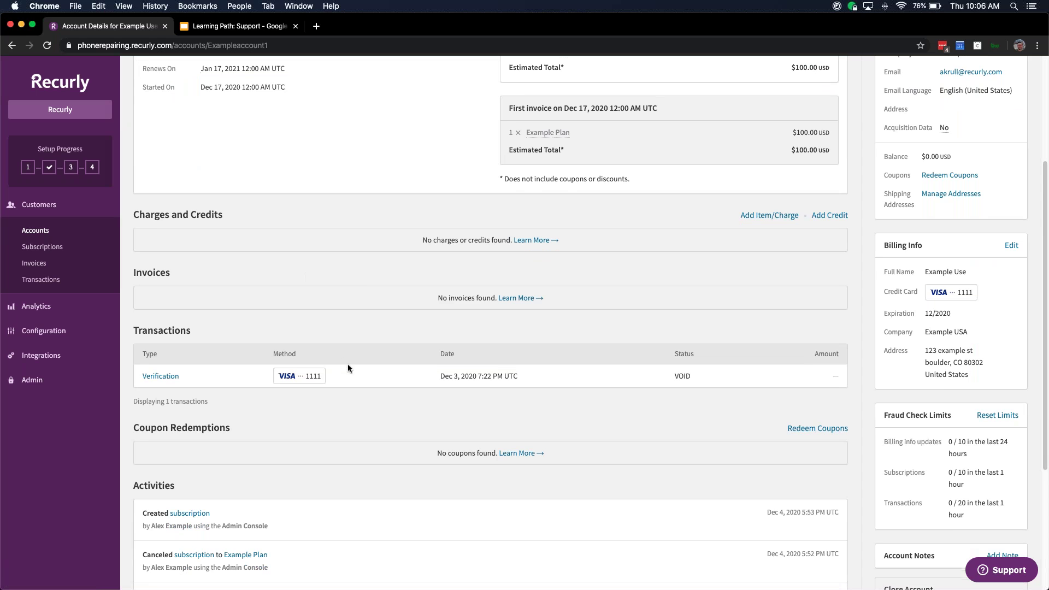
scroll(353, 383, down, 4)
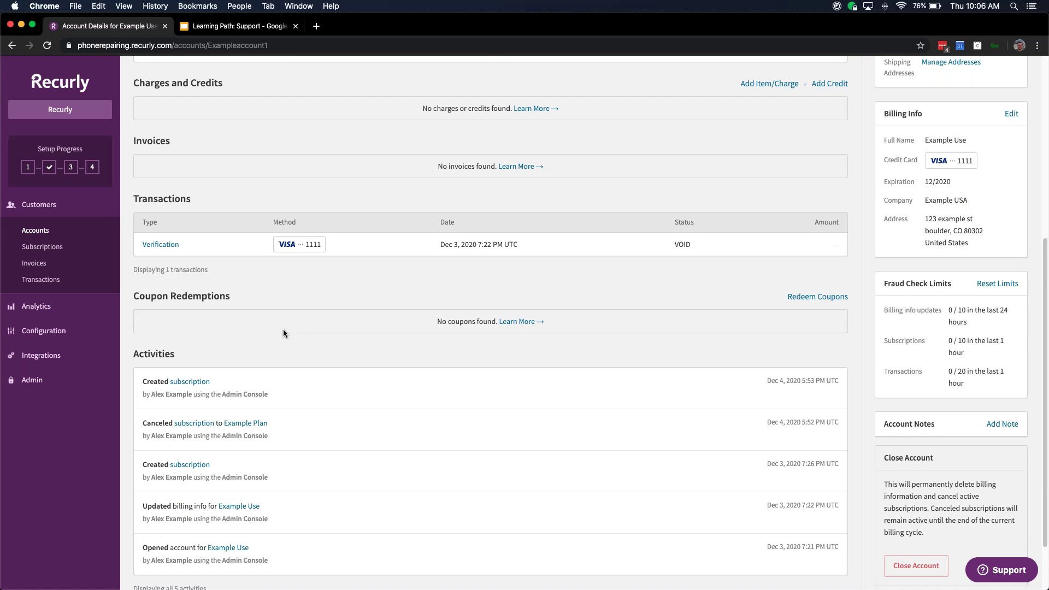
scroll(311, 336, down, 2)
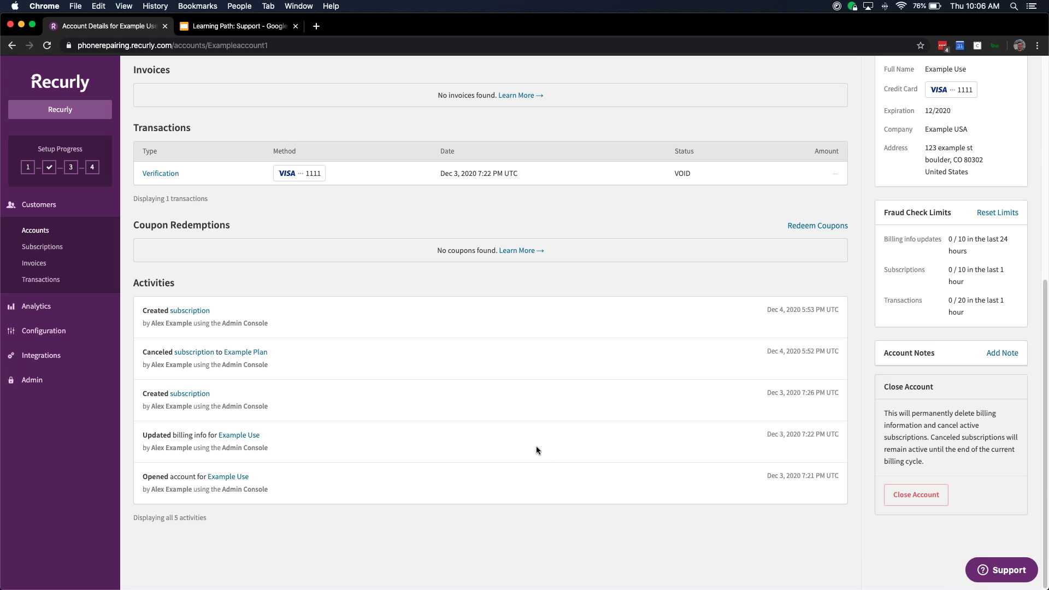
key(Home)
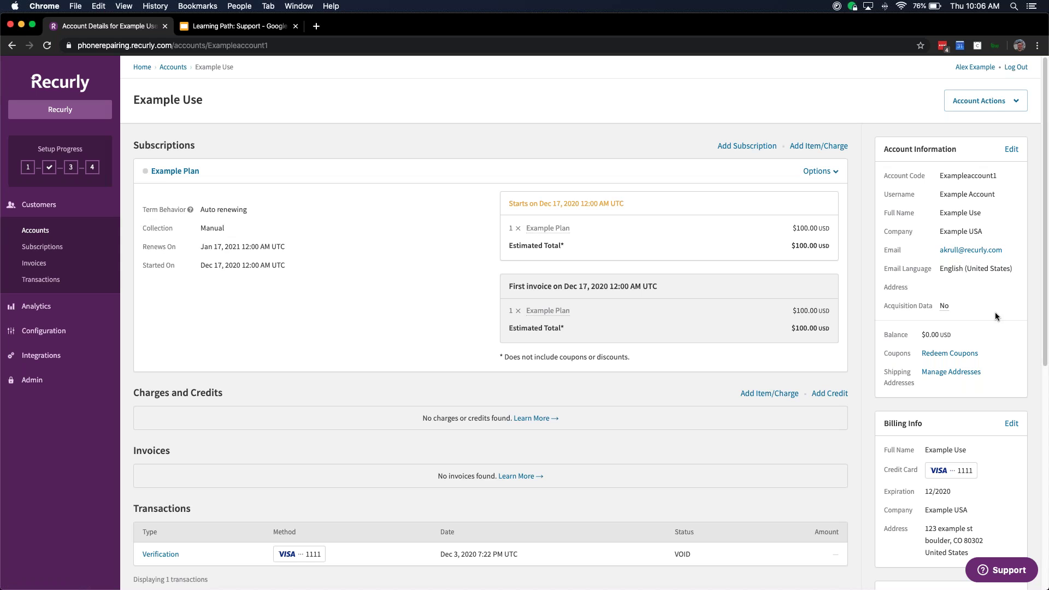
scroll(988, 332, down, 3)
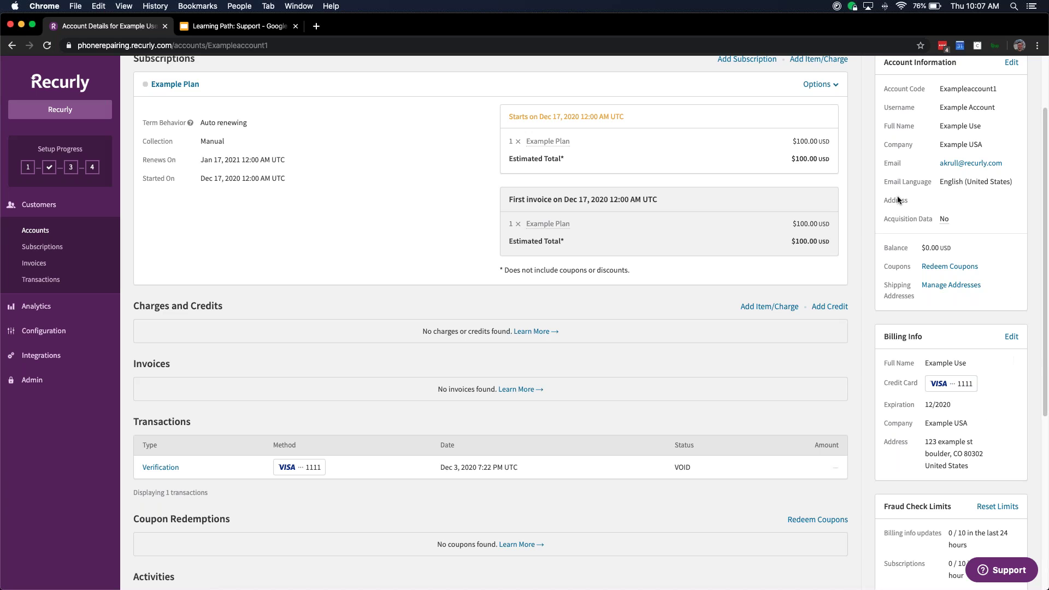
scroll(976, 468, down, 5)
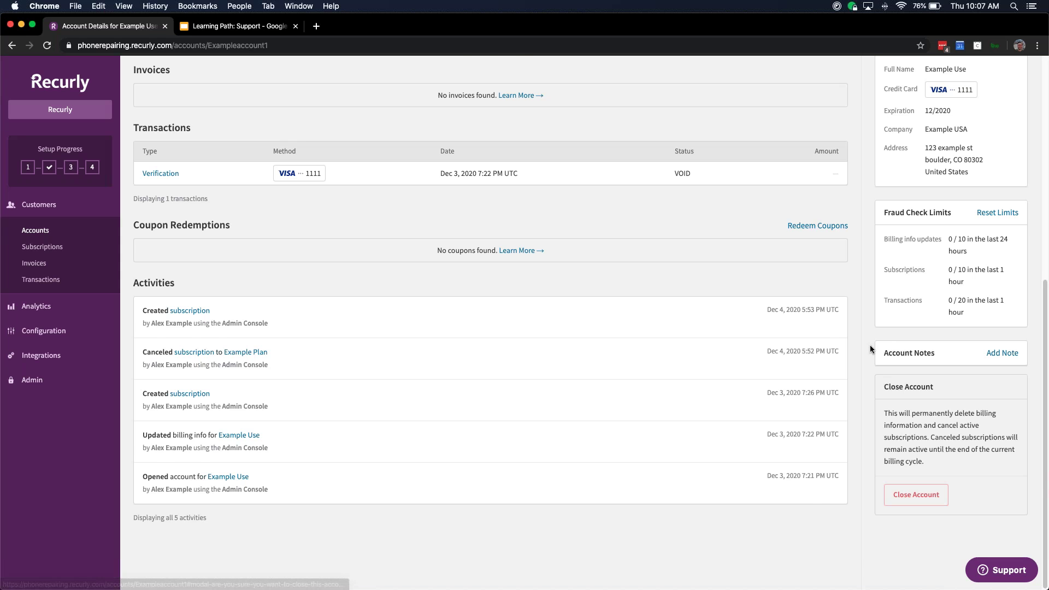
scroll(863, 348, up, 7)
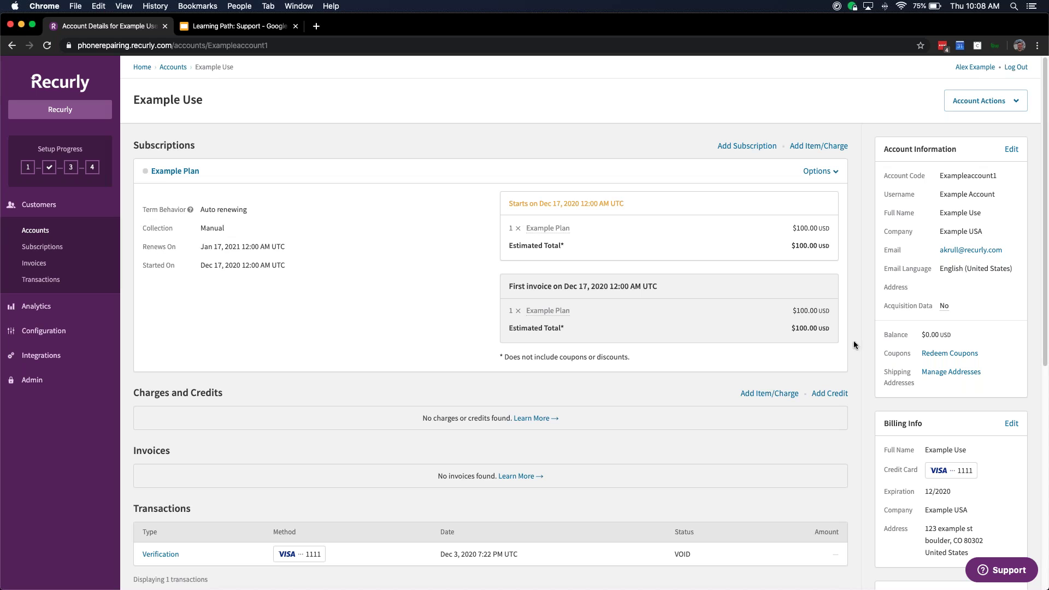
Step: Start a new subscription to Example Plan for this account and set its price per billing period to 90 USD
click(751, 150)
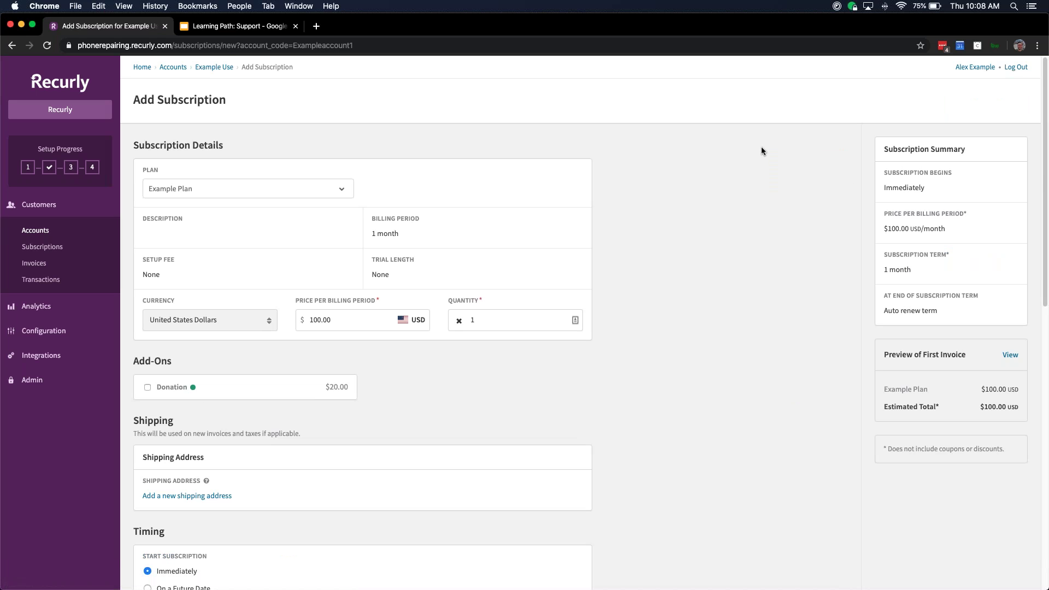
click(187, 191)
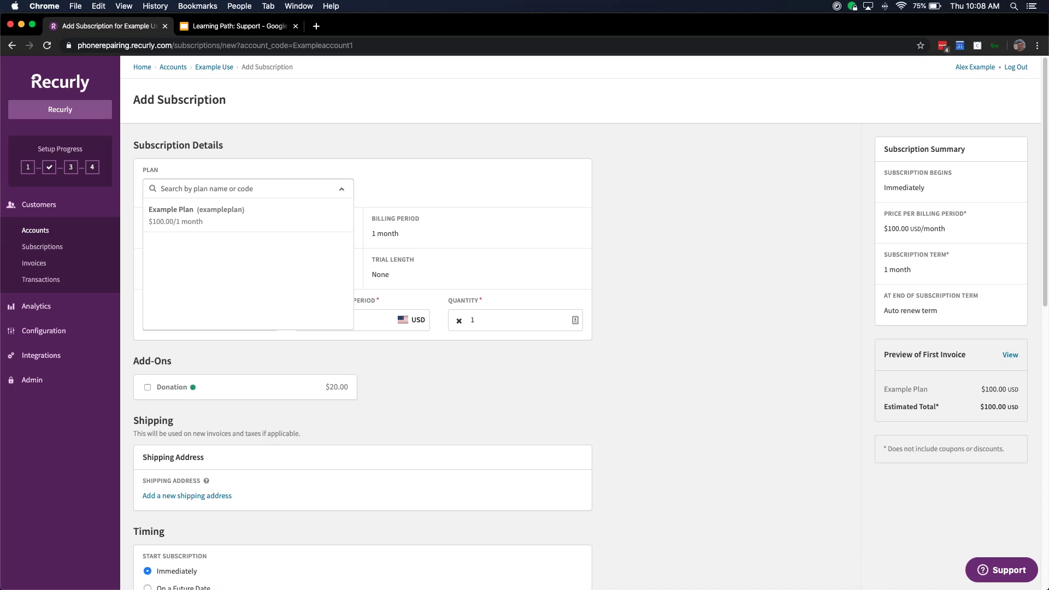
click(167, 218)
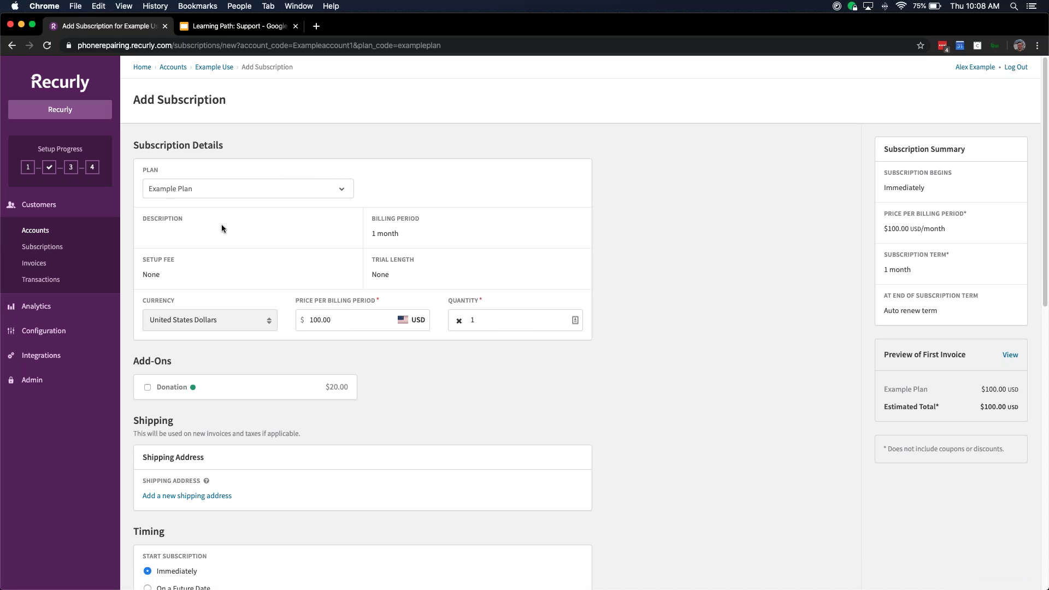
click(335, 322)
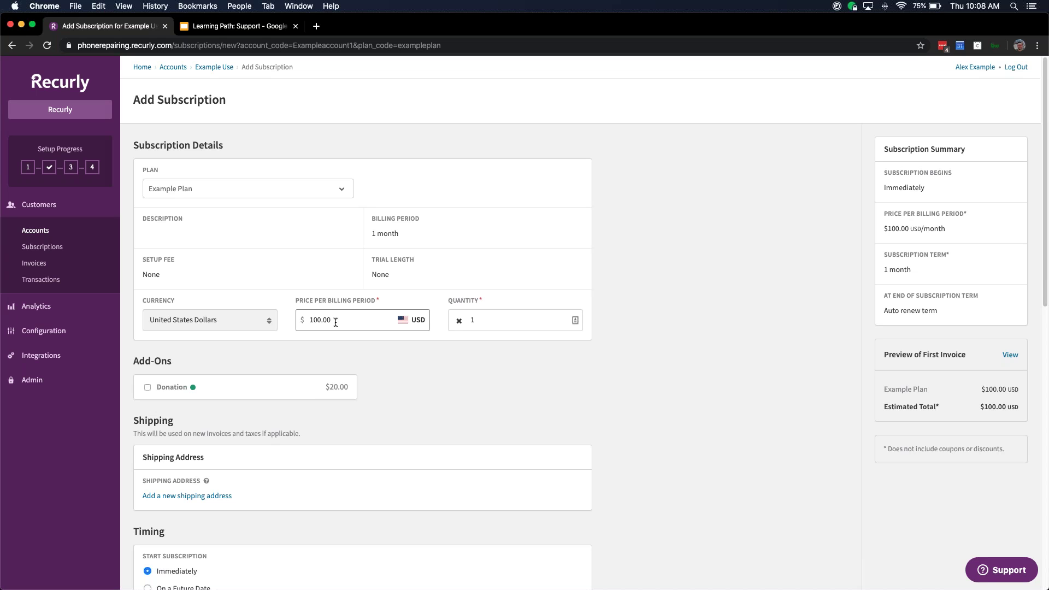
drag(336, 321, 295, 315)
text(90)
click(423, 375)
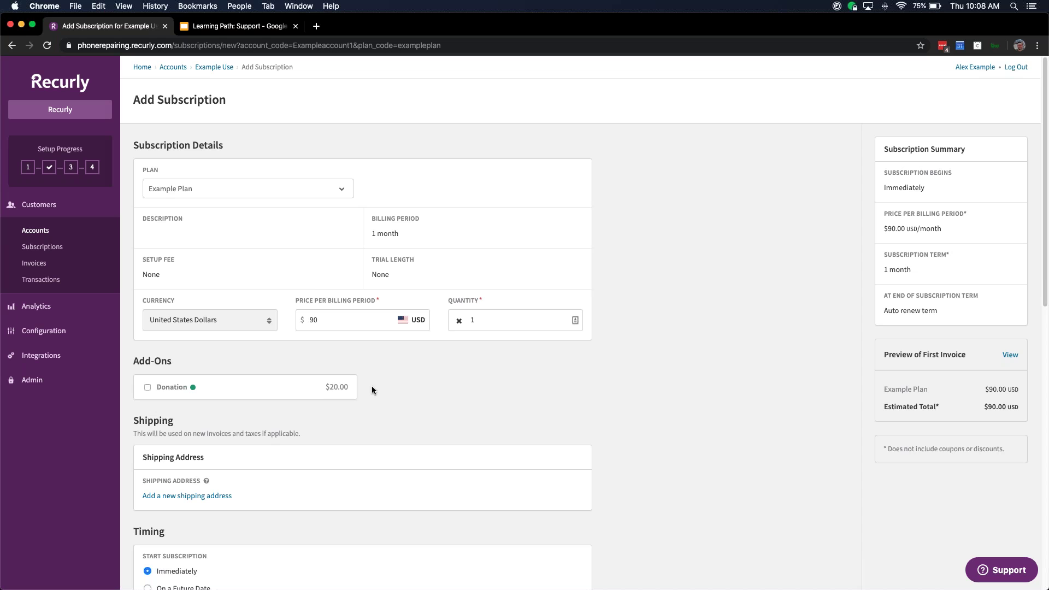
Step: Include the Donation add-on in the subscription with a quantity of 2
scroll(372, 389, down, 4)
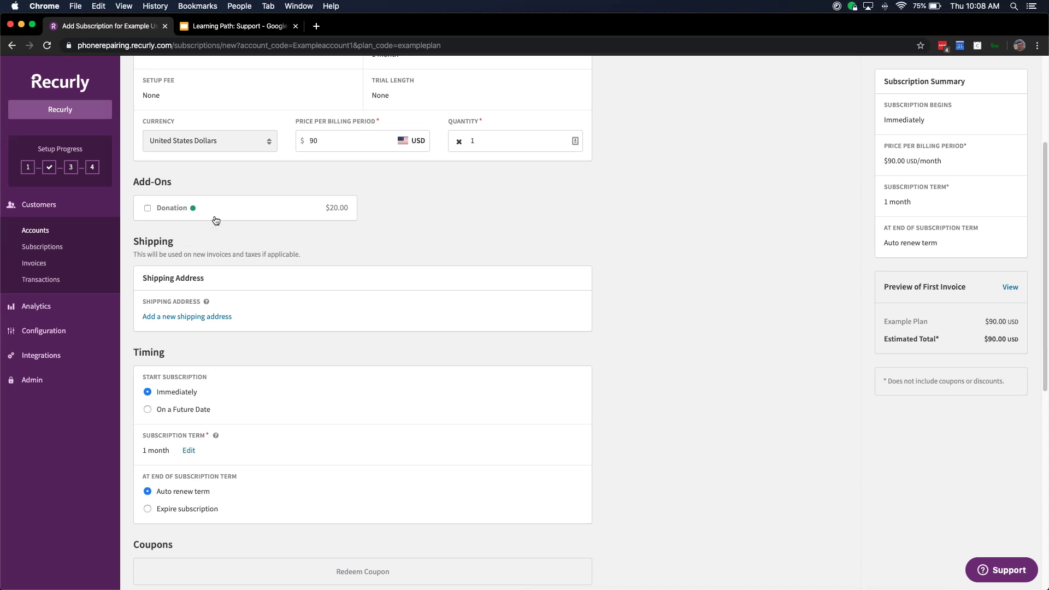
click(148, 208)
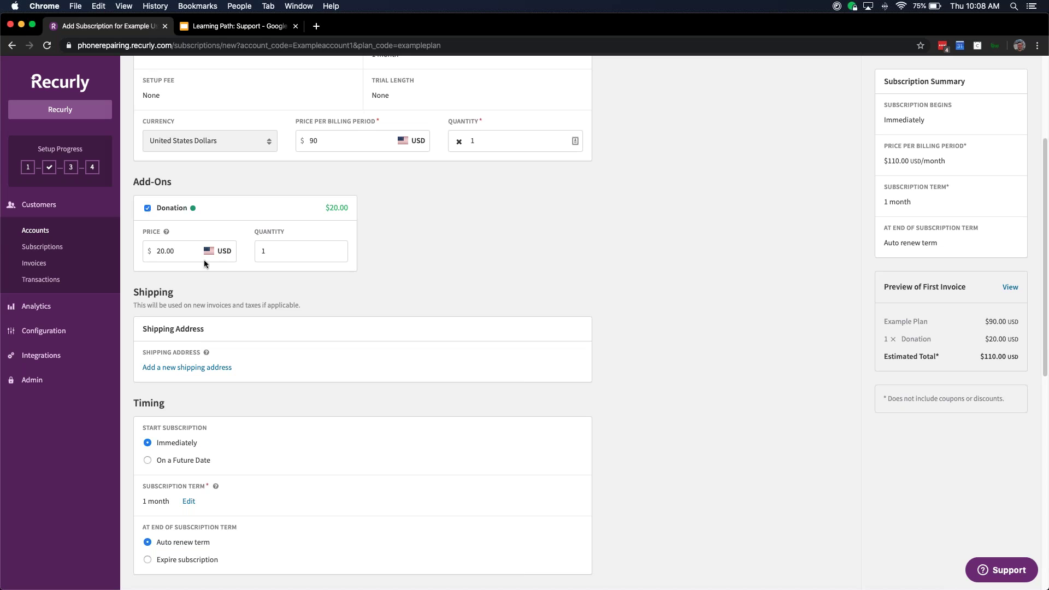
click(271, 251)
key(BackSpace)
text(2)
Step: Try to add the subscription with an immediate start, a one-period auto-renewing term and automatic collection using the billing information on file
scroll(267, 328, down, 3)
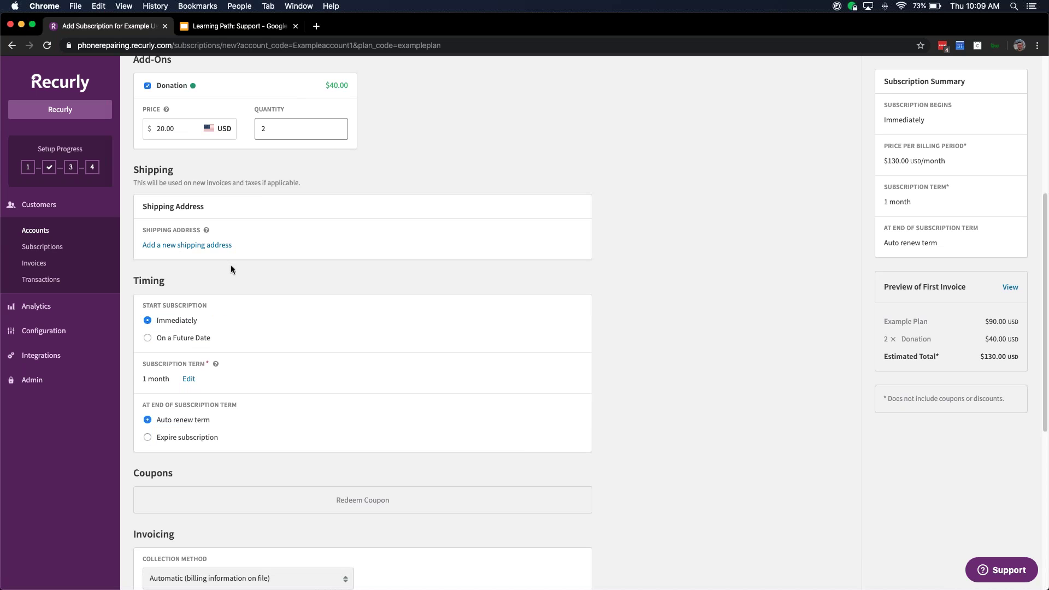
scroll(274, 328, down, 2)
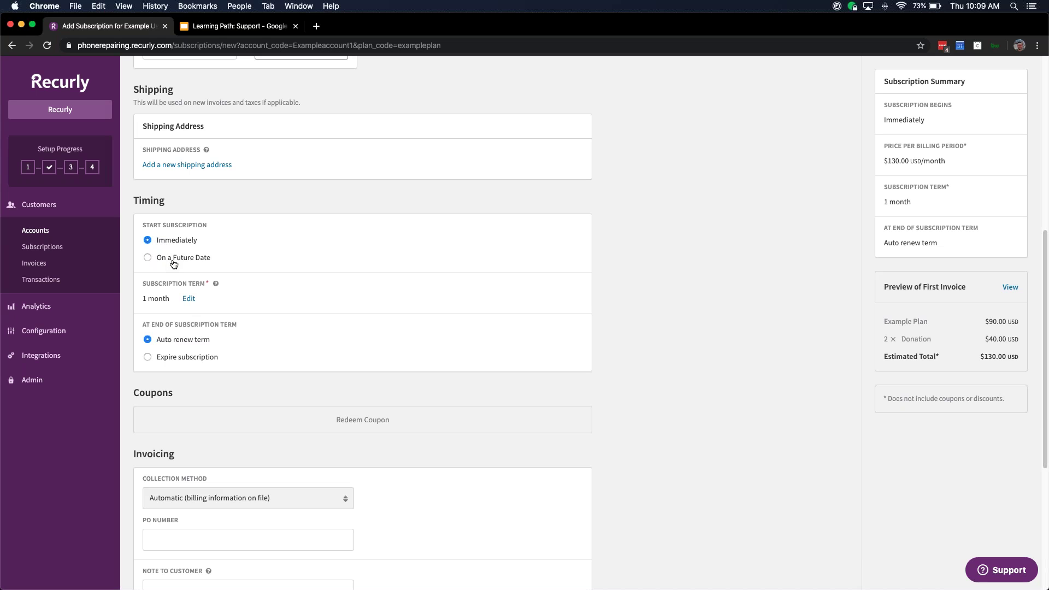
click(189, 300)
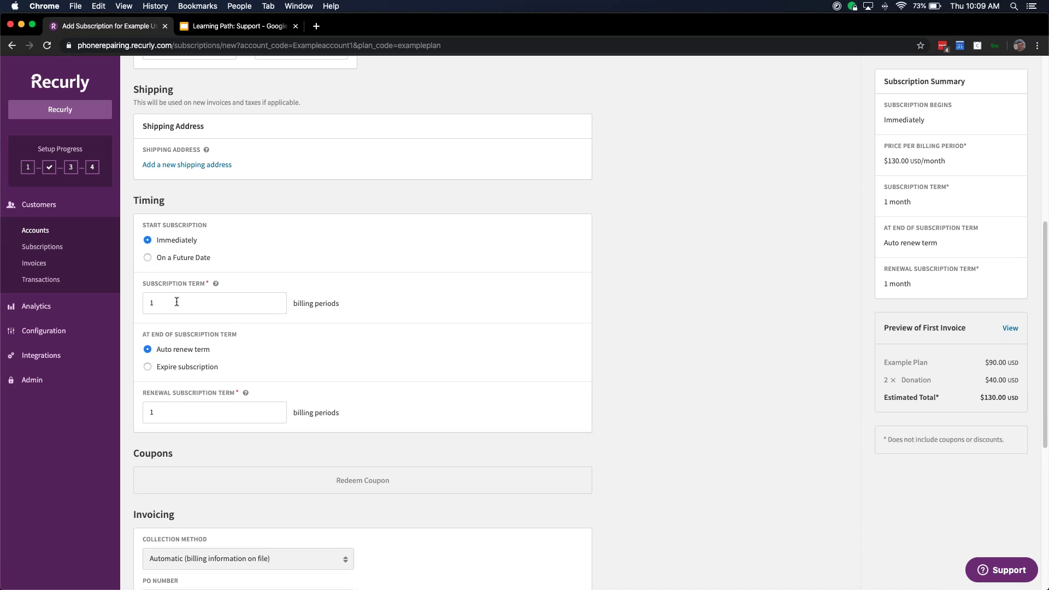
scroll(257, 283, down, 5)
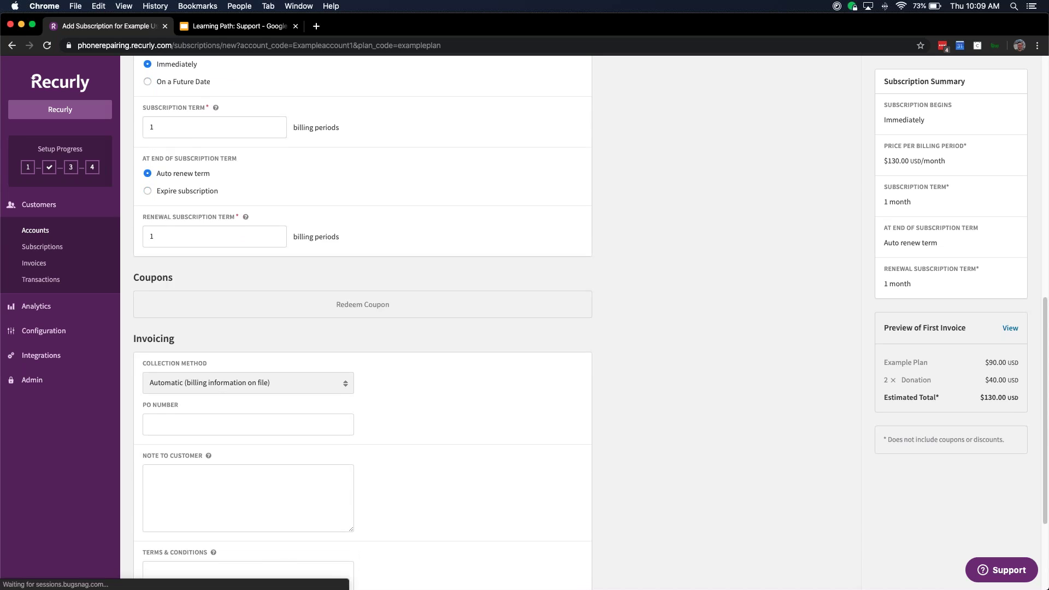
scroll(274, 300, down, 1)
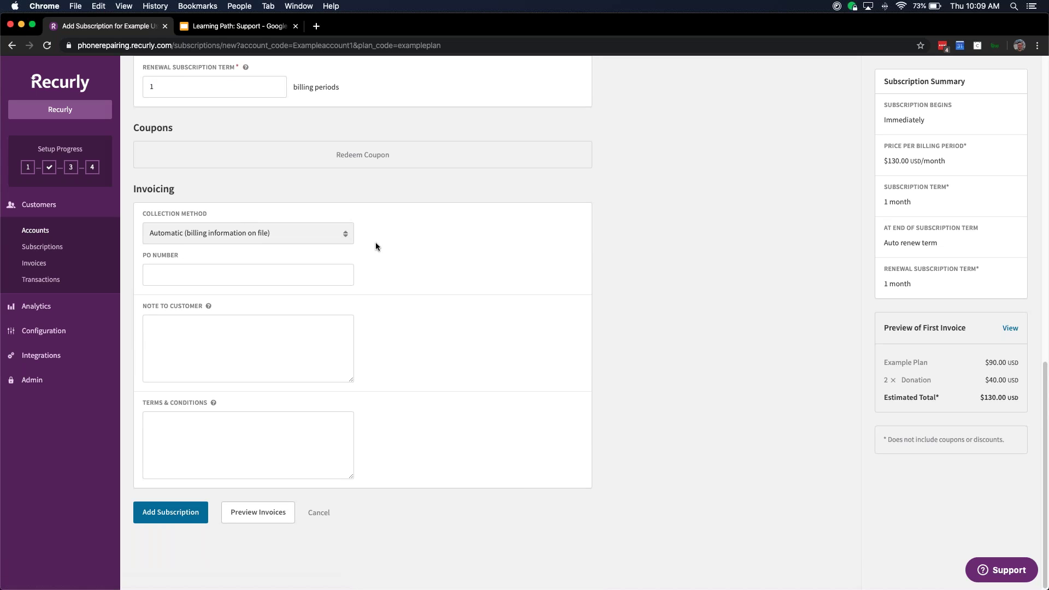
click(319, 232)
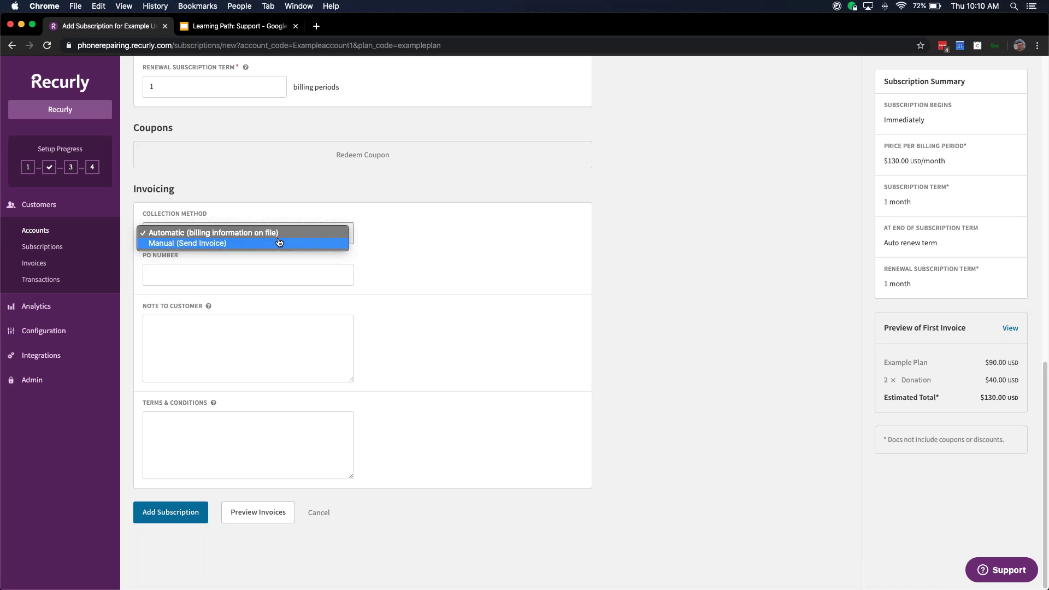
click(420, 250)
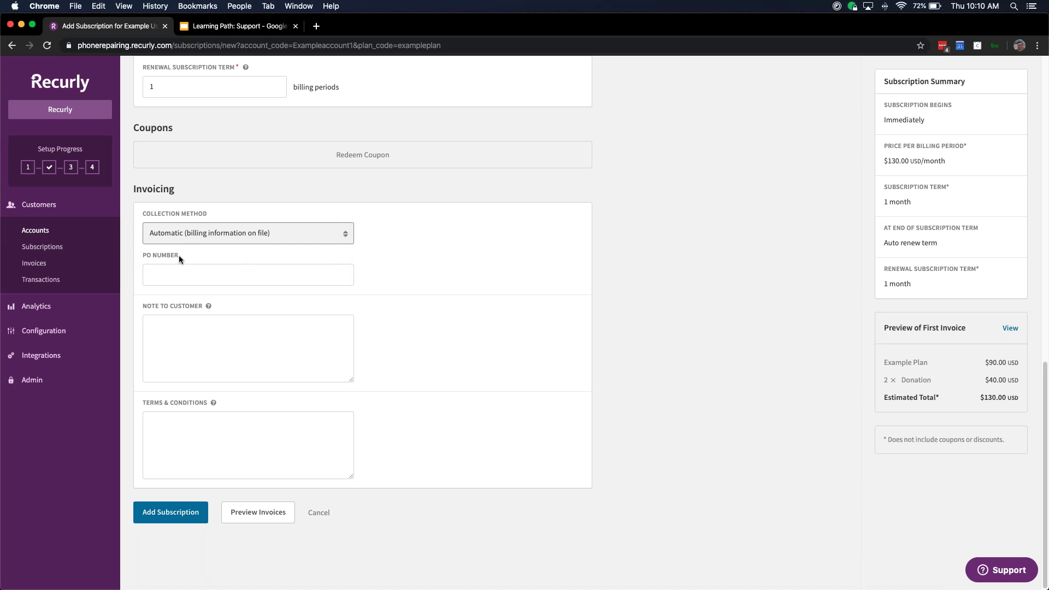
click(169, 514)
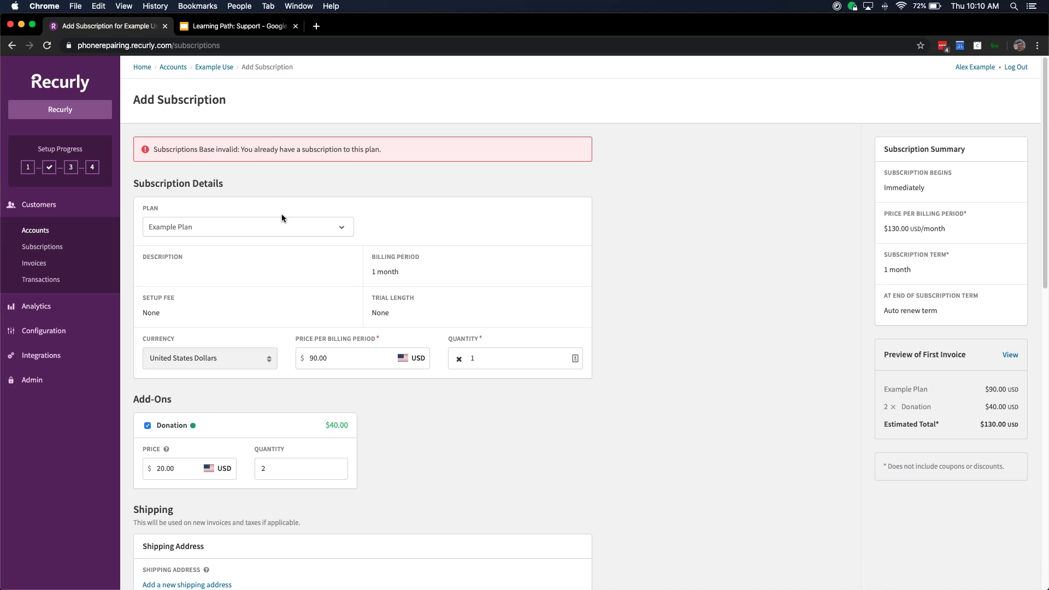
Step: Terminate the future Example Plan subscription on the Example USA customer's account
click(59, 231)
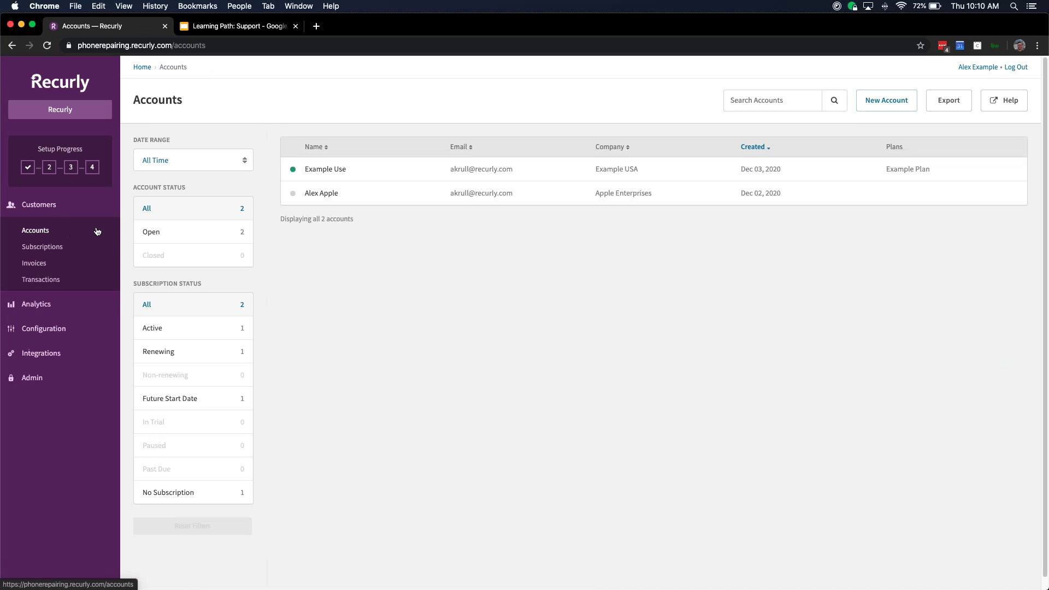
click(402, 170)
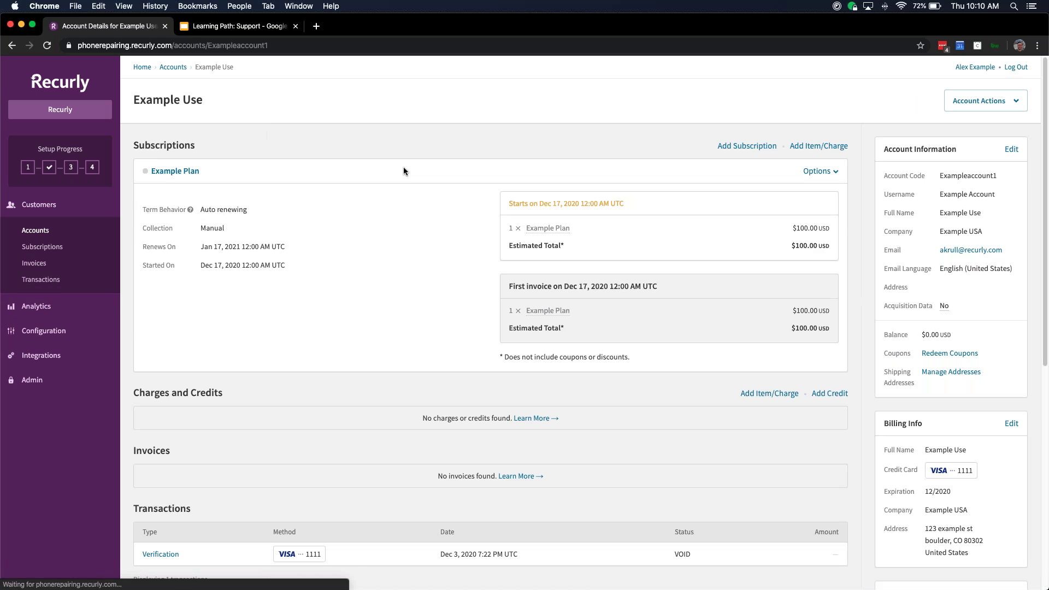
click(819, 171)
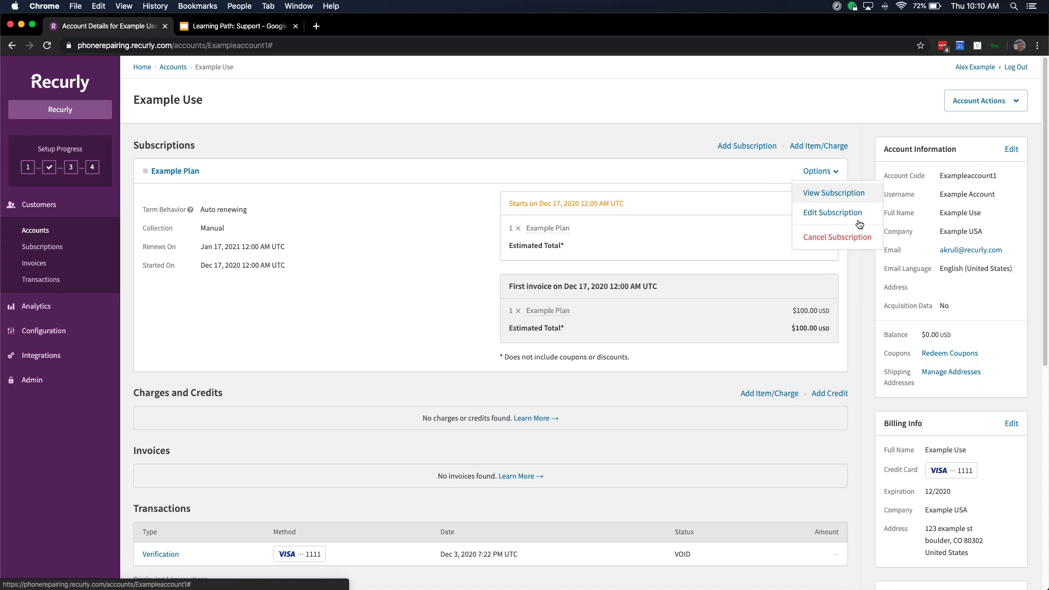
click(836, 236)
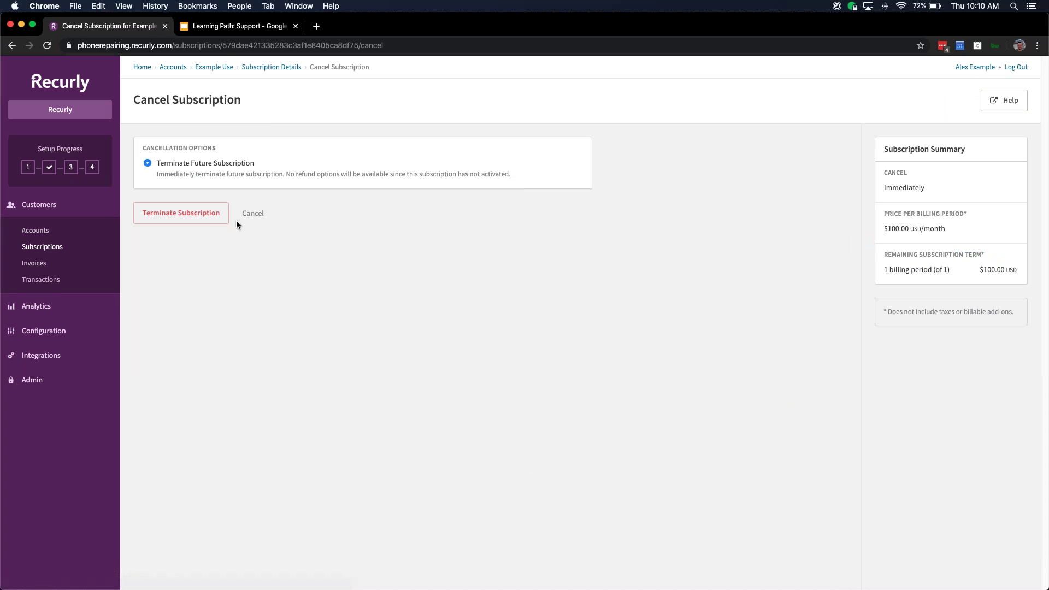
click(183, 213)
click(453, 359)
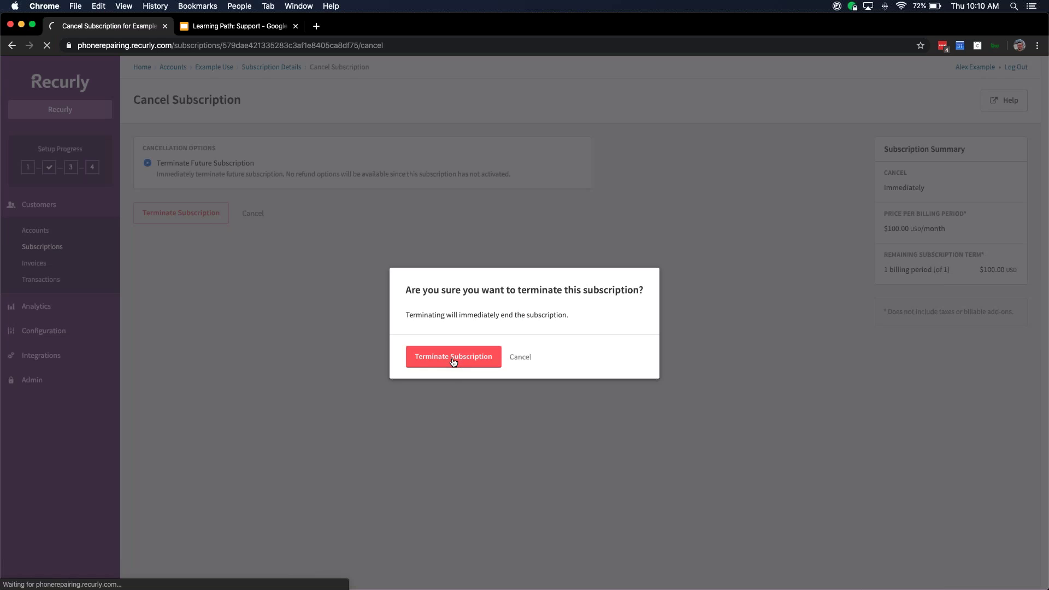
Step: Start a new Example Plan subscription for the Example USA customer's account and set its price per billing period to 90 USD
click(35, 230)
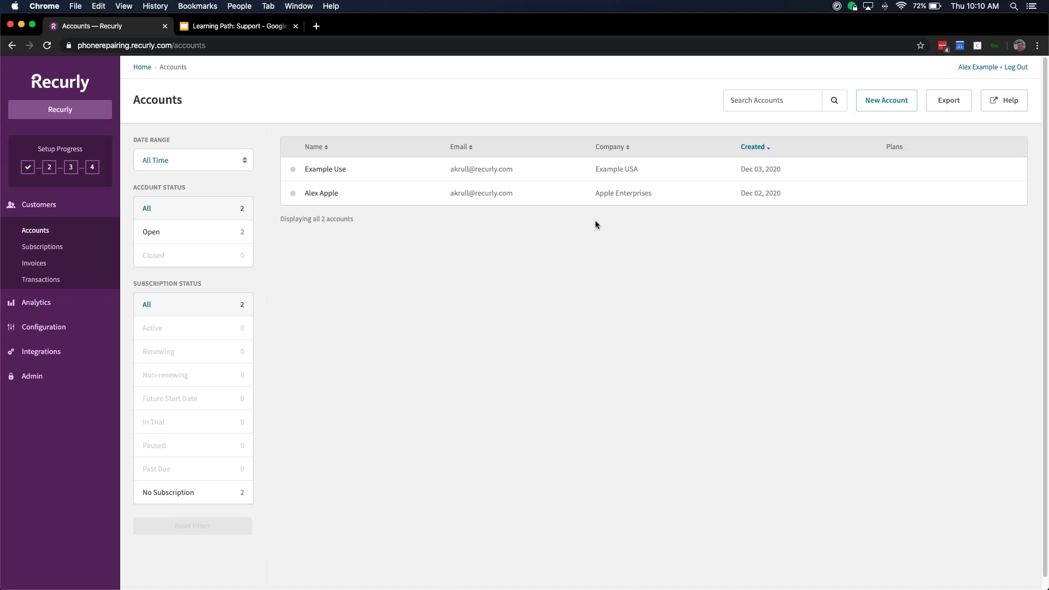
click(331, 171)
click(748, 151)
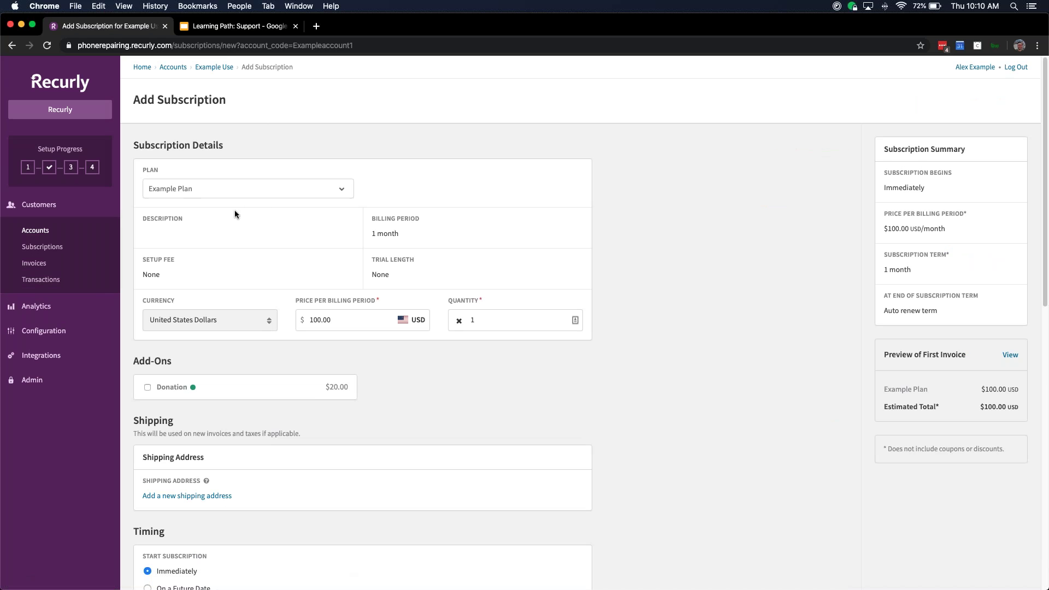
scroll(235, 273, down, 4)
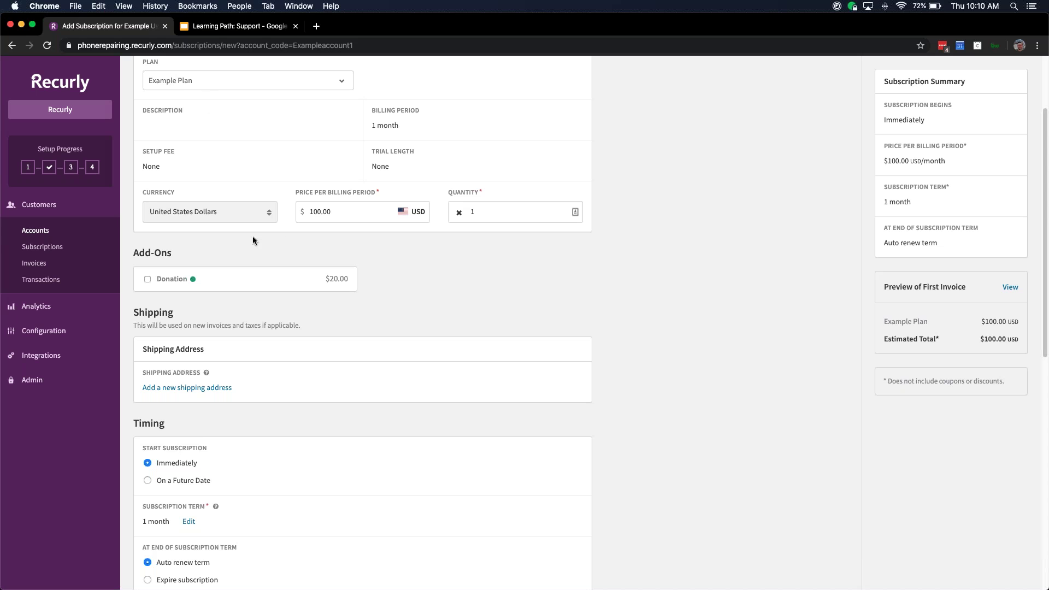
click(345, 210)
text(90)
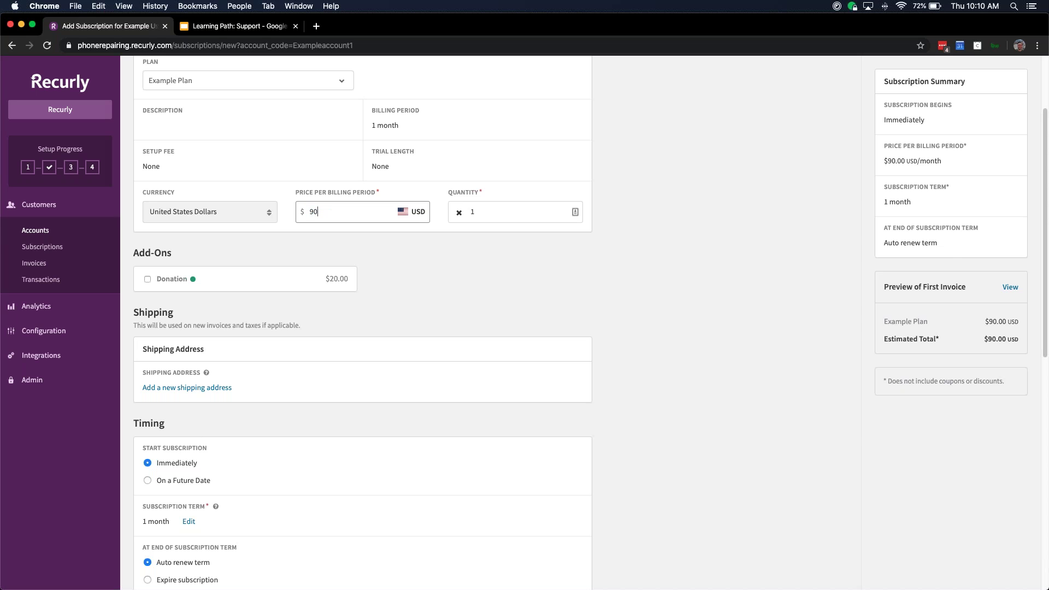
Step: Include the Donation add-on with a quantity of 2 and create the subscription with an immediate start and auto-renewing term
click(147, 279)
double_click(275, 321)
text(2)
click(390, 346)
scroll(390, 346, down, 3)
scroll(387, 351, down, 15)
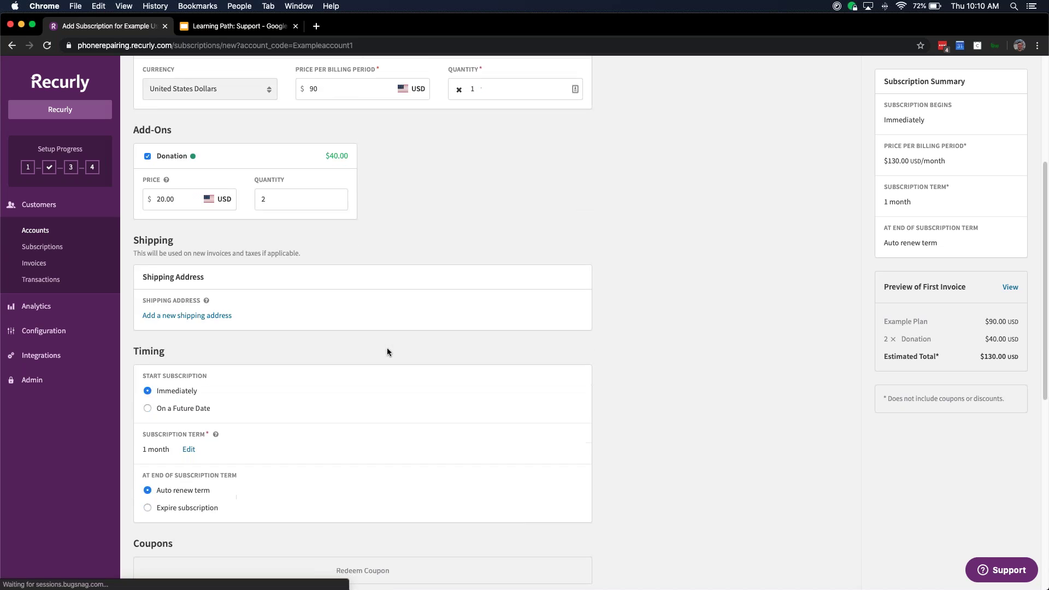
click(185, 512)
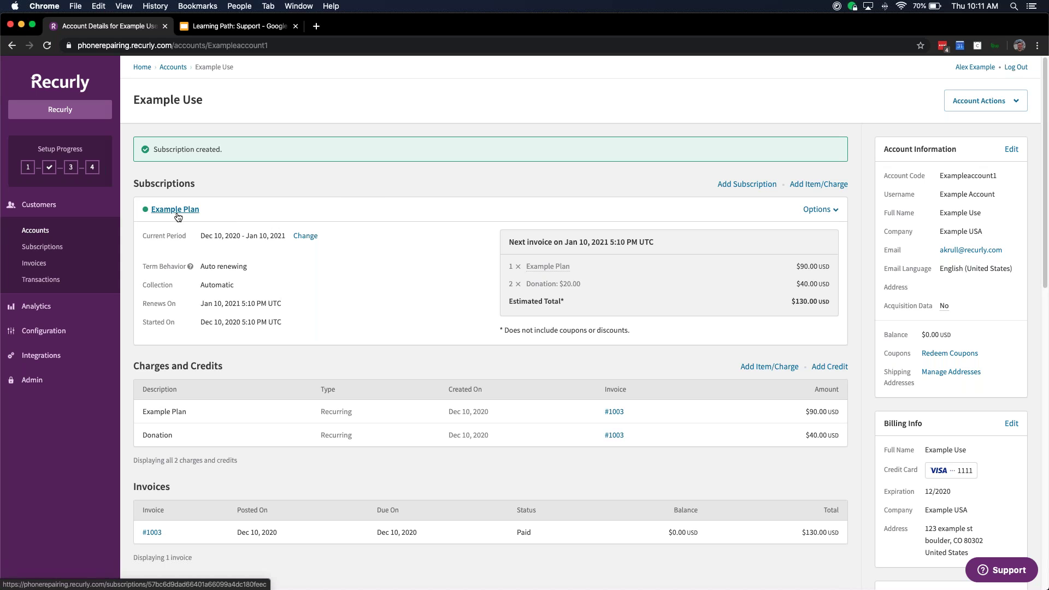
Step: Review the account's charges, the invoice for the new subscription, its transactions and the activity log
scroll(421, 423, down, 3)
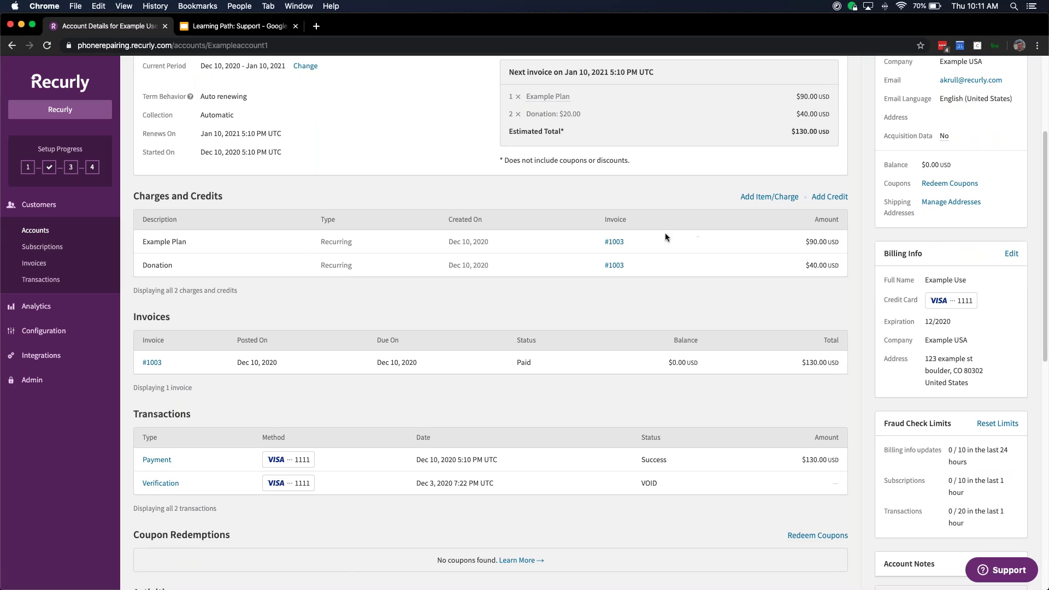
click(614, 242)
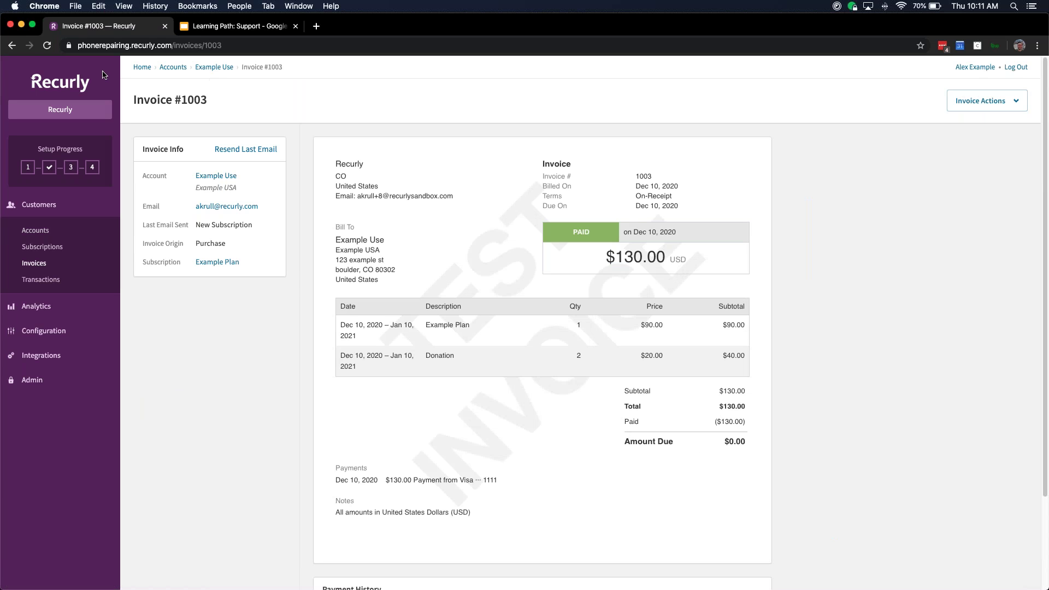
click(11, 46)
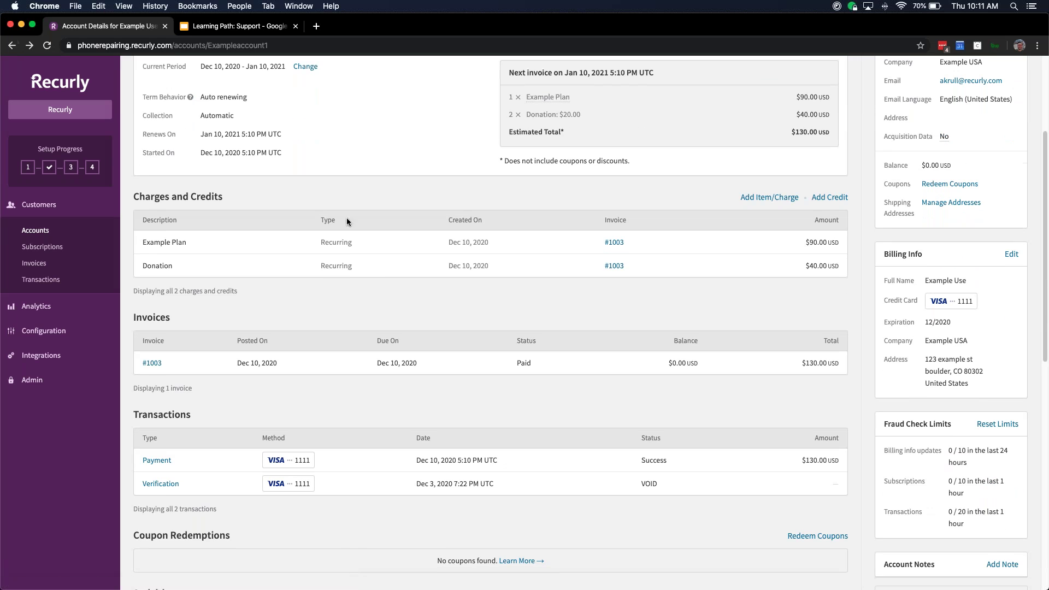
scroll(397, 270, down, 2)
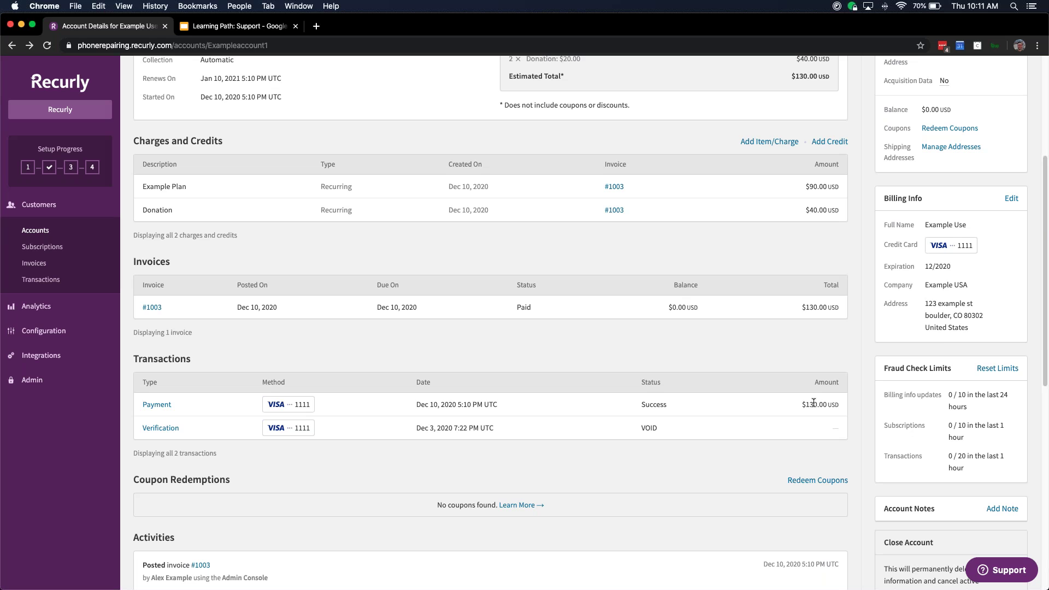
scroll(770, 421, down, 5)
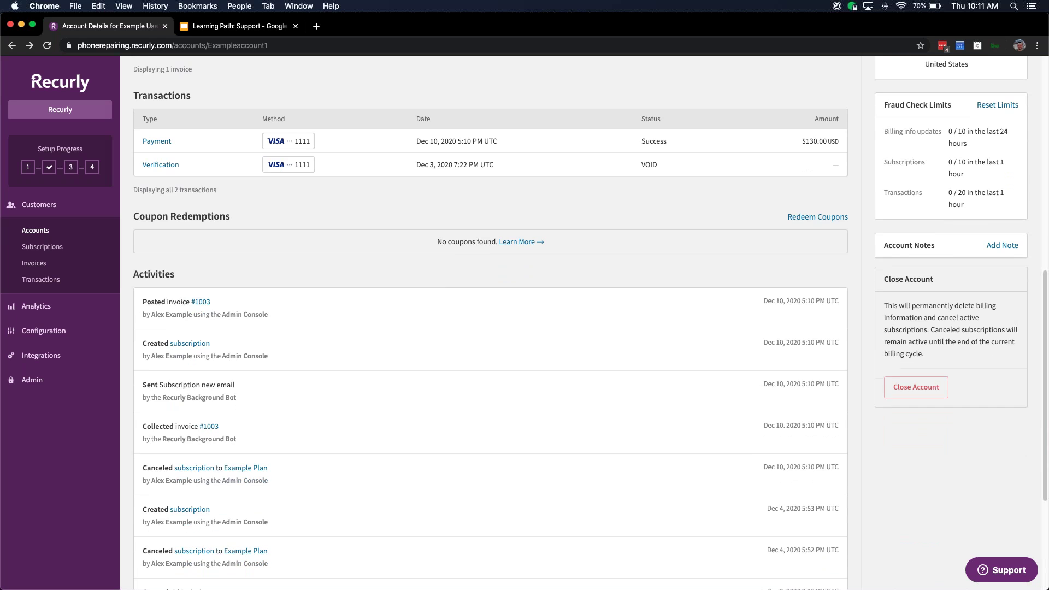
scroll(842, 425, up, 9)
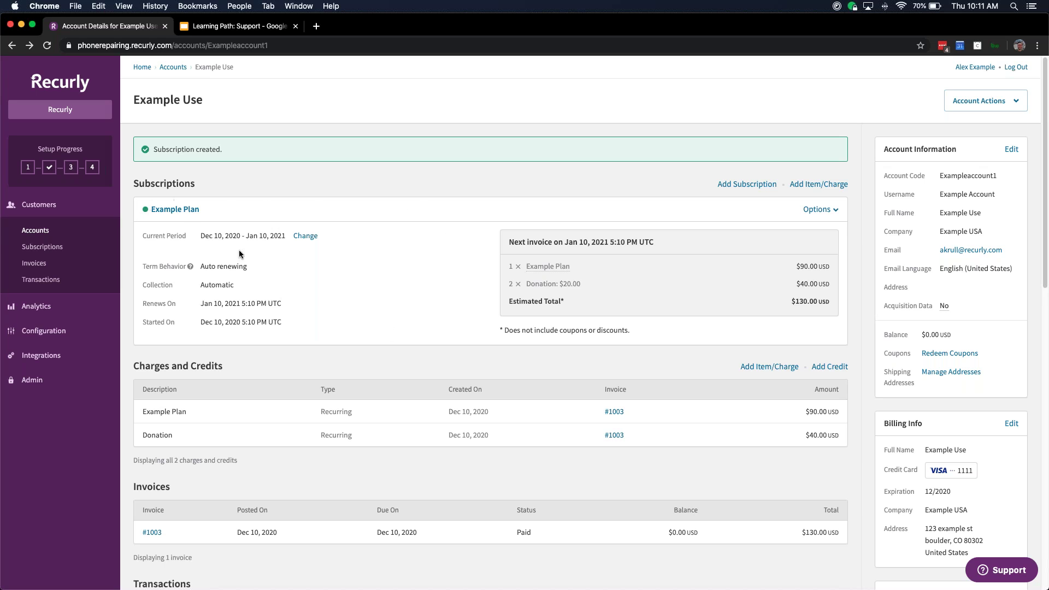
Step: Try removing the Donation add-on while editing the Example Plan subscription, review the timing and invoicing options, and leave without saving
click(819, 209)
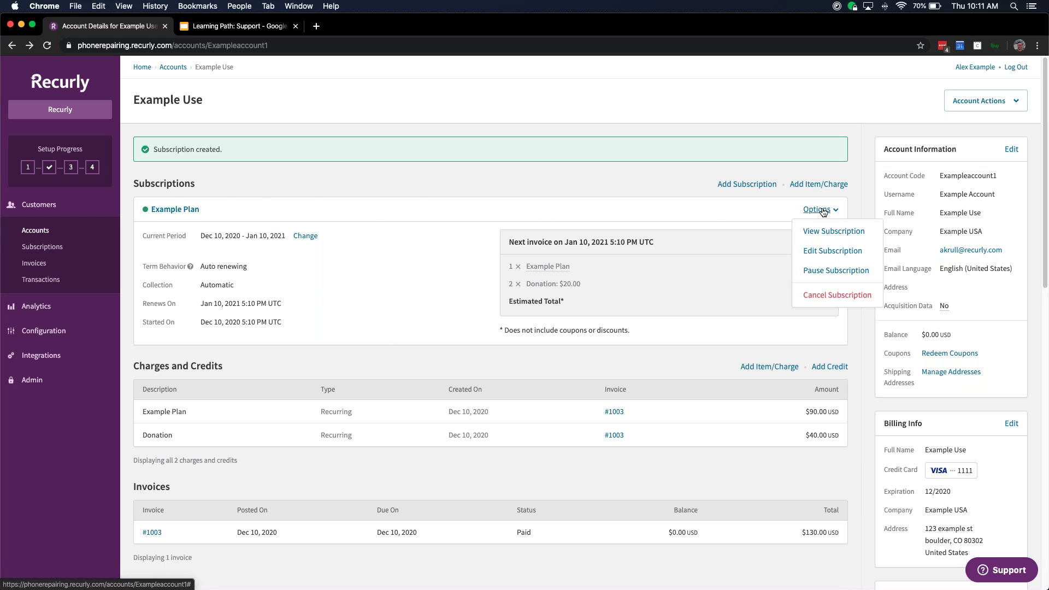
click(821, 251)
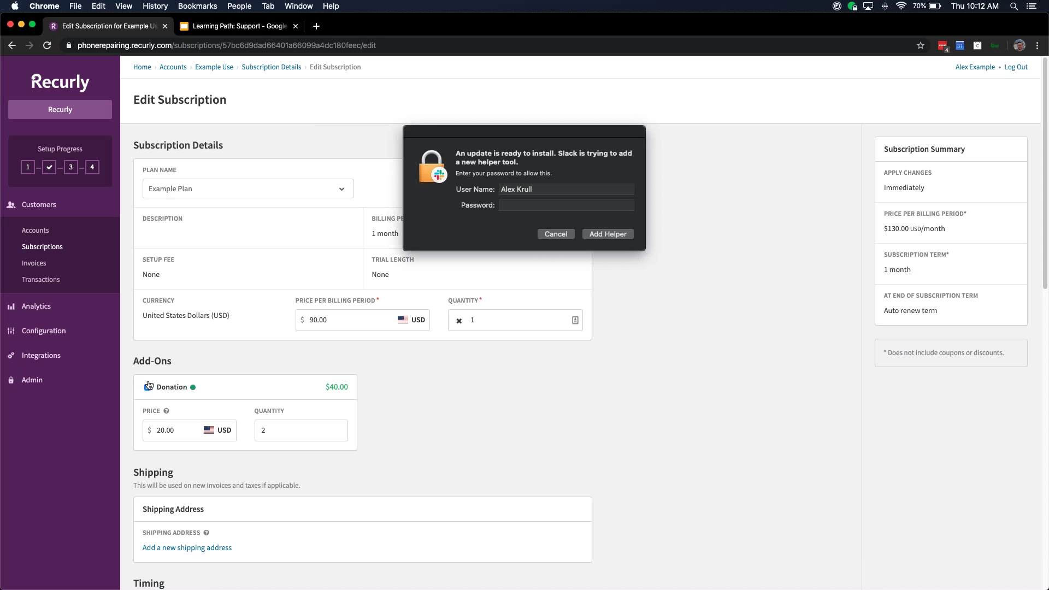
click(555, 234)
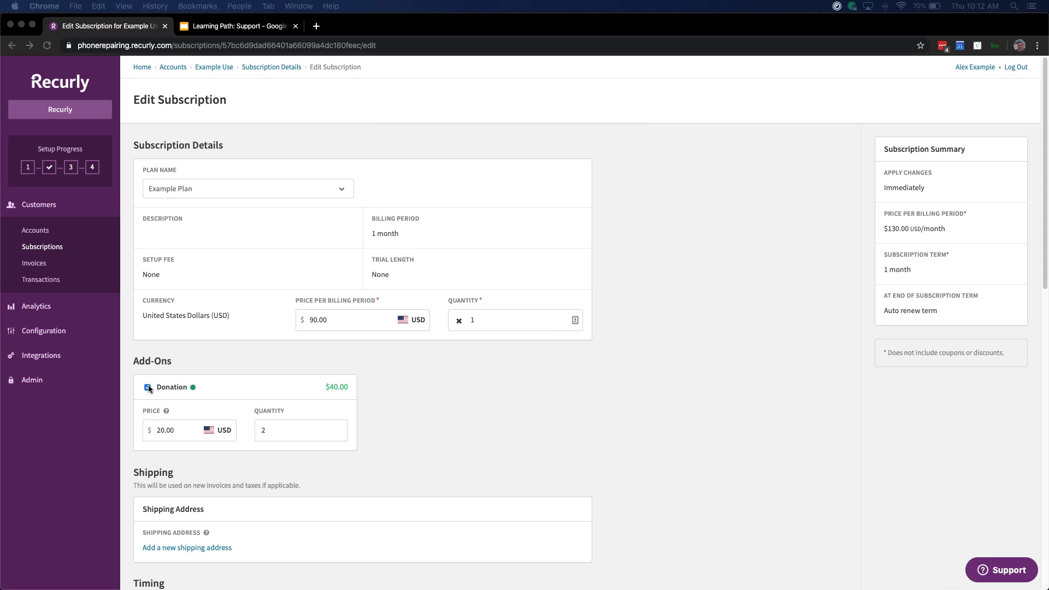
click(147, 386)
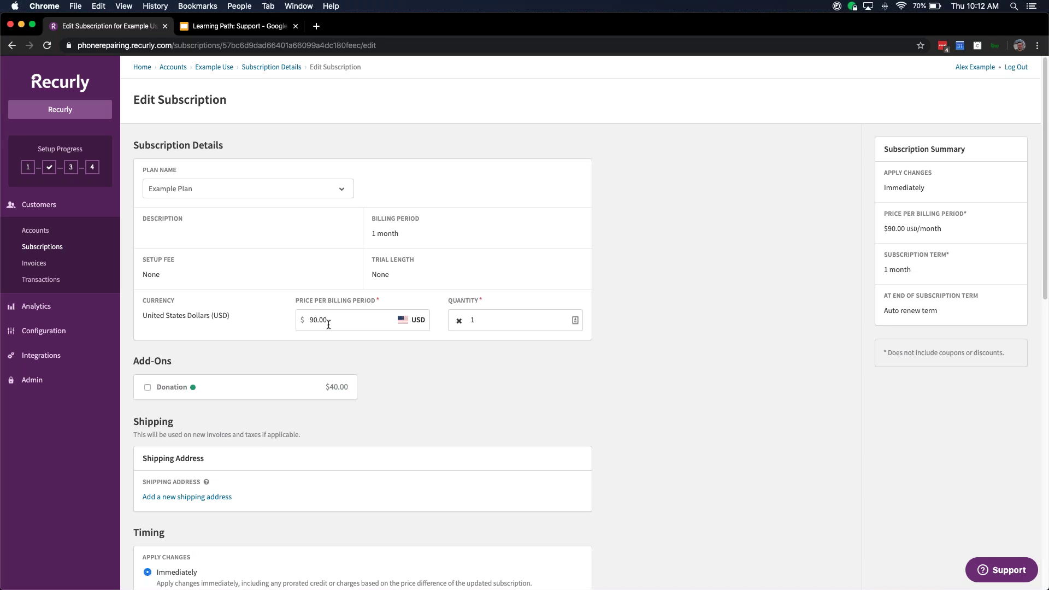
scroll(331, 322, down, 10)
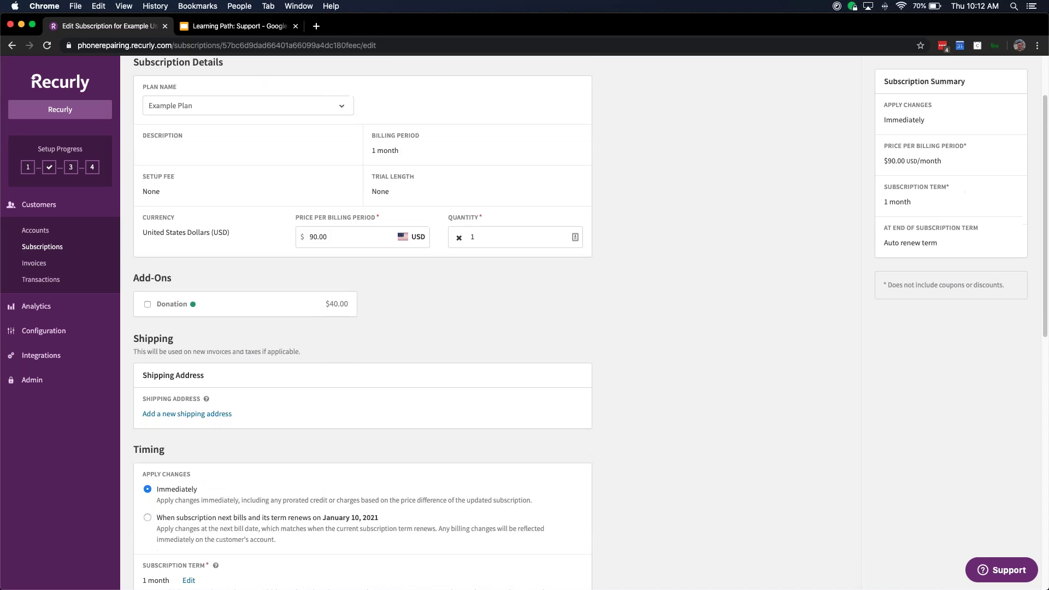
scroll(161, 220, up, 1)
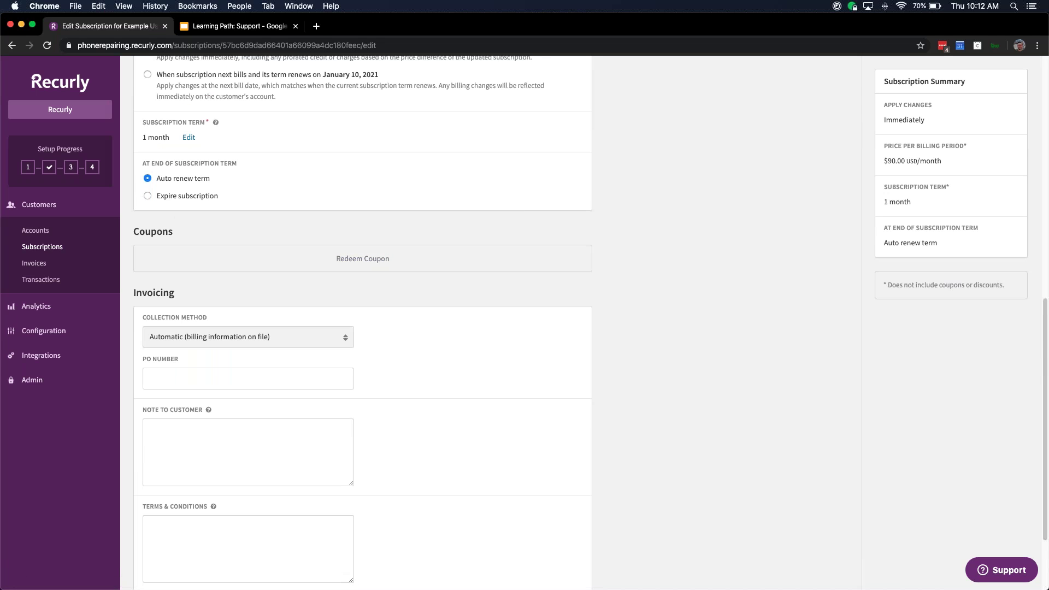
scroll(209, 241, down, 2)
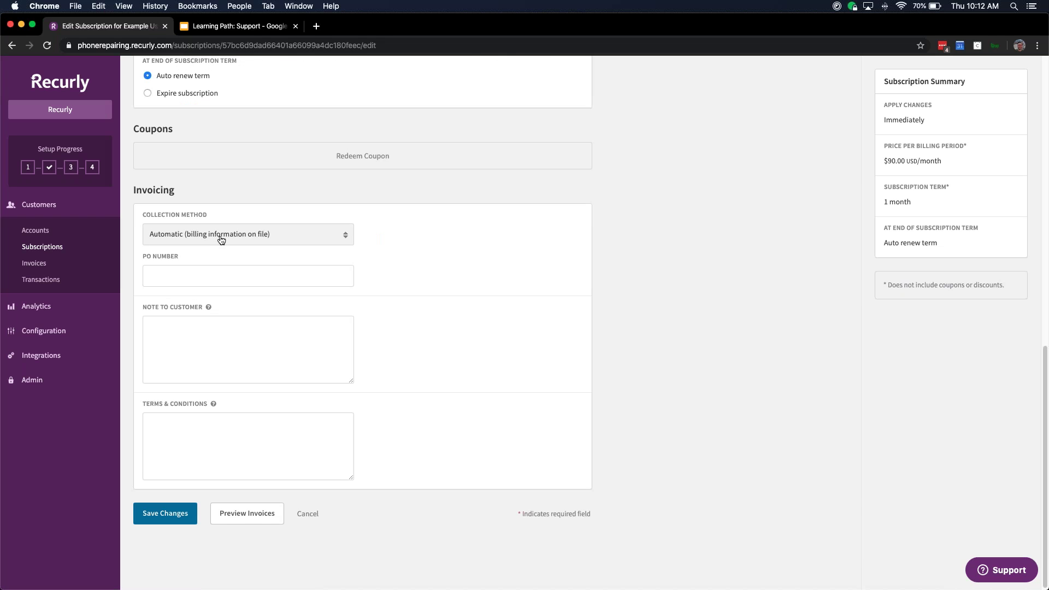
scroll(332, 300, up, 15)
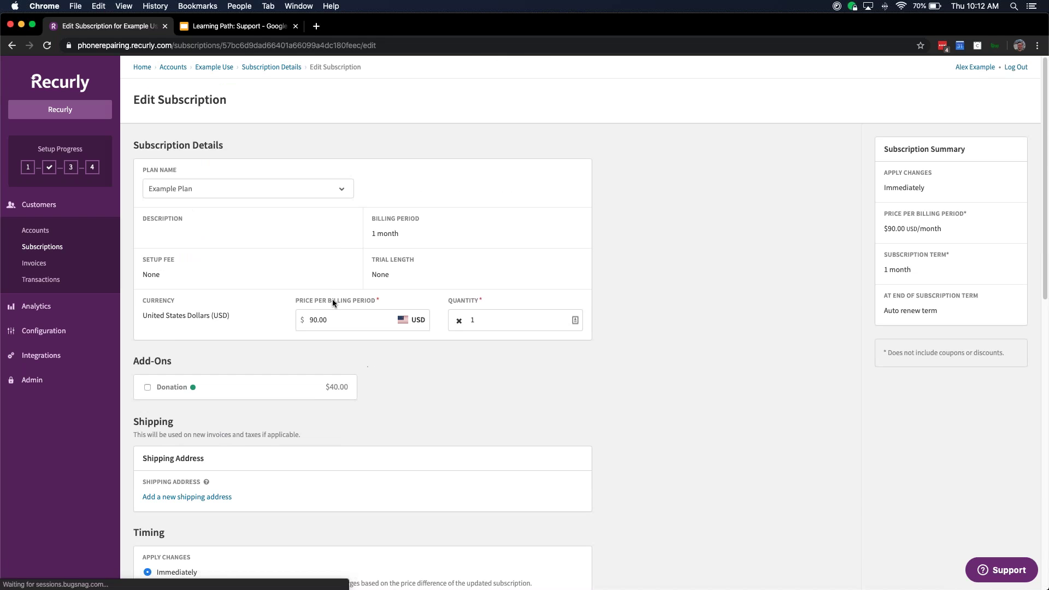
click(42, 232)
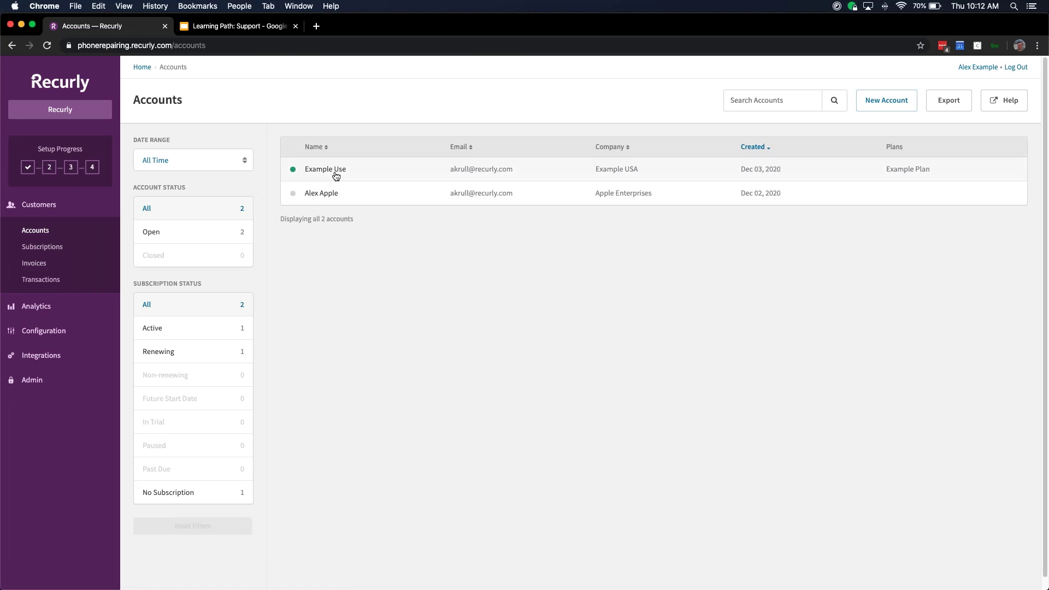
Step: Try pause durations of 2, 1, 6 and 12 billing cycles for the account's Example Plan subscription and discard the pause
click(334, 170)
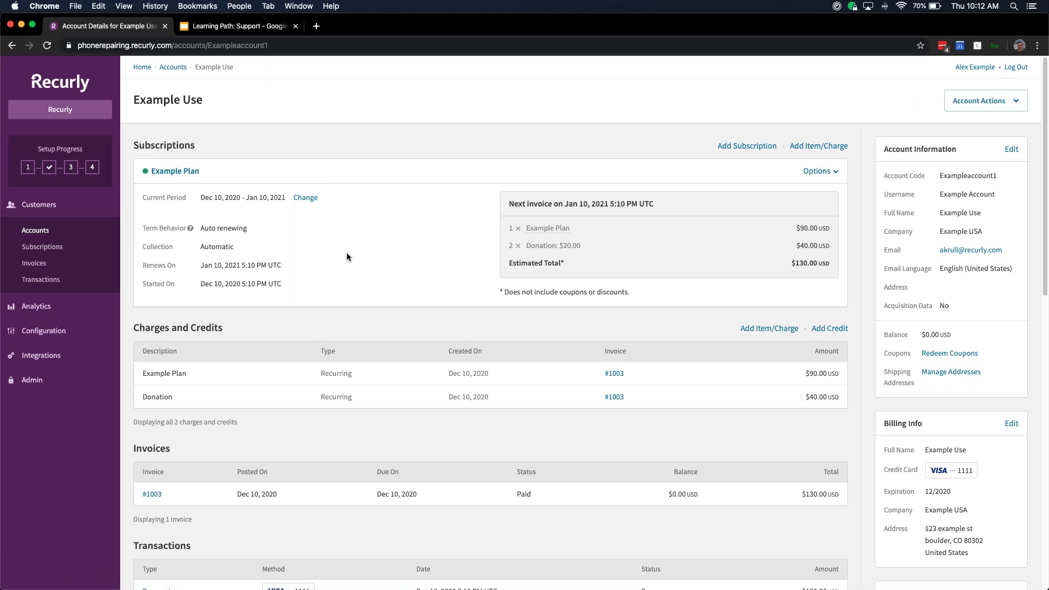
click(817, 172)
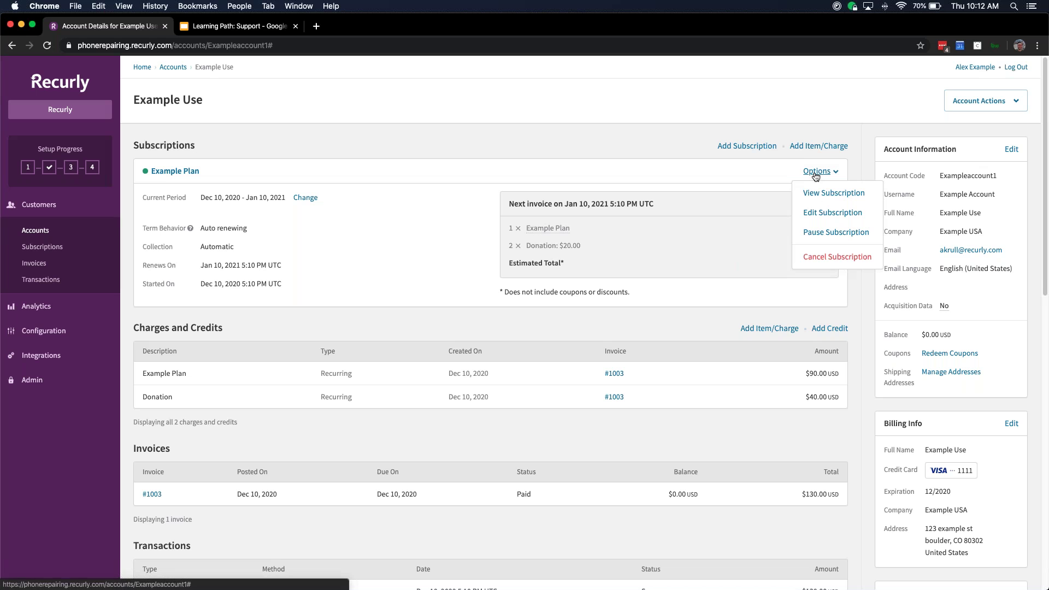
click(822, 234)
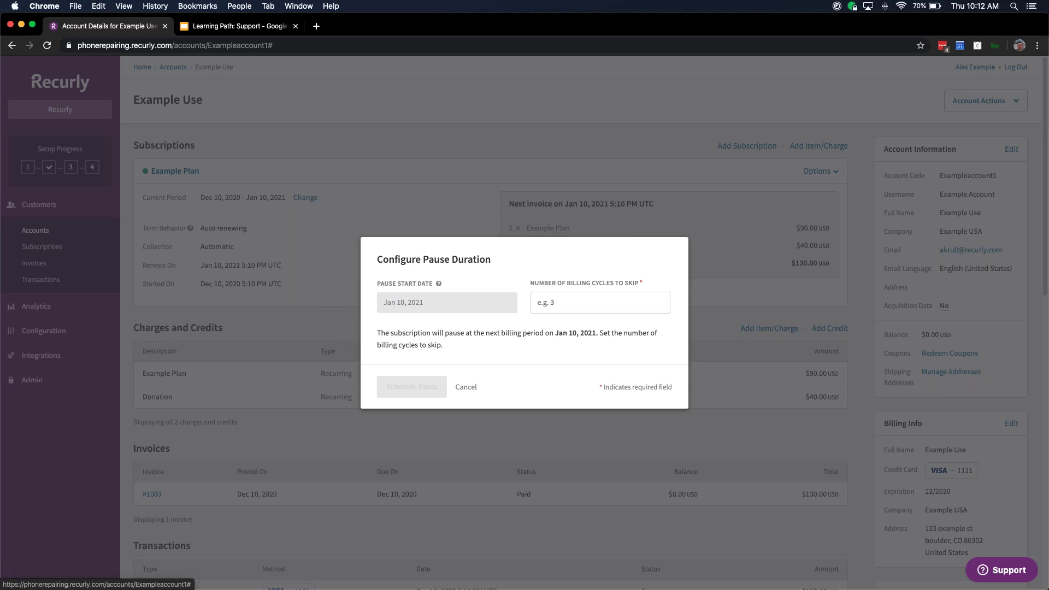
click(568, 303)
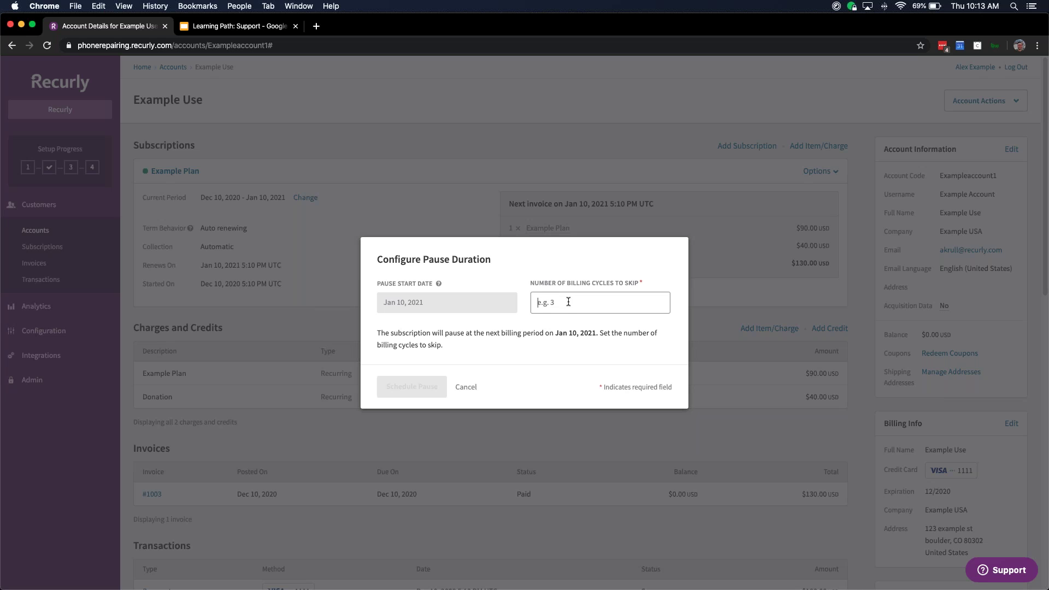
text(2)
key(BackSpace)
text(1)
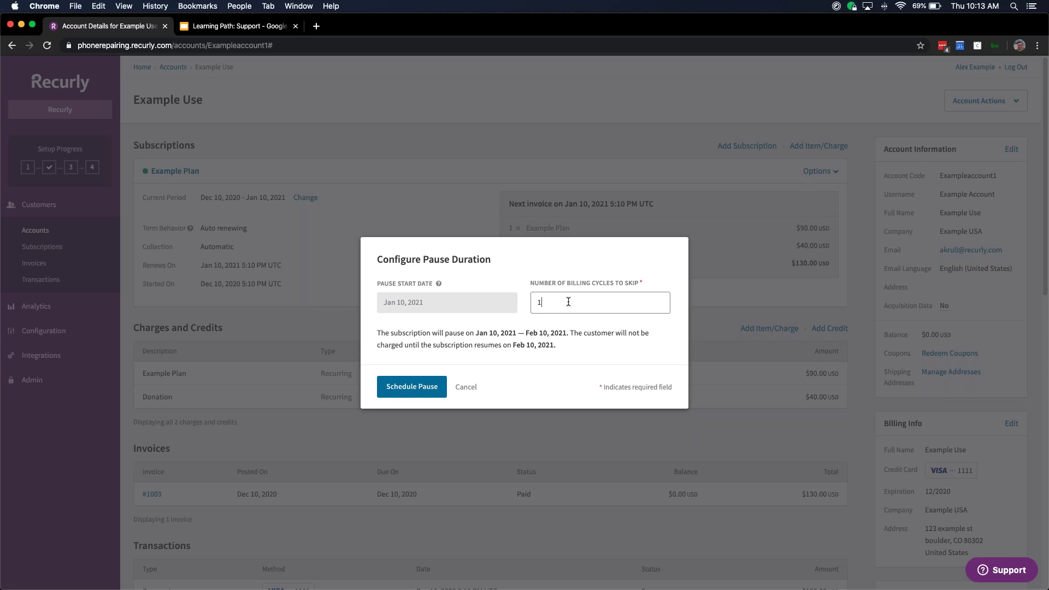
key(BackSpace)
text(6)
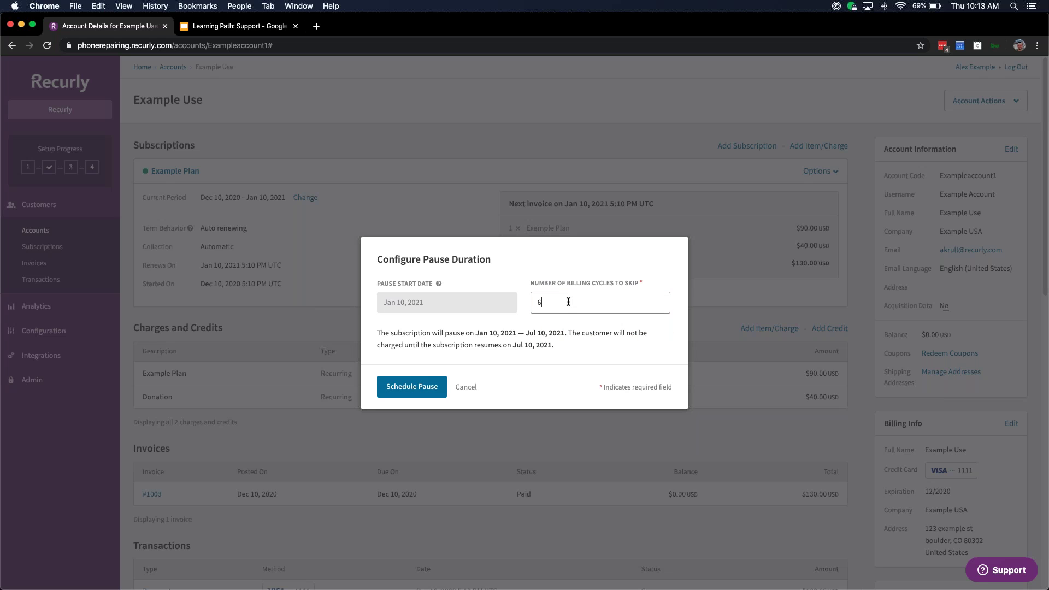
key(BackSpace)
text(12)
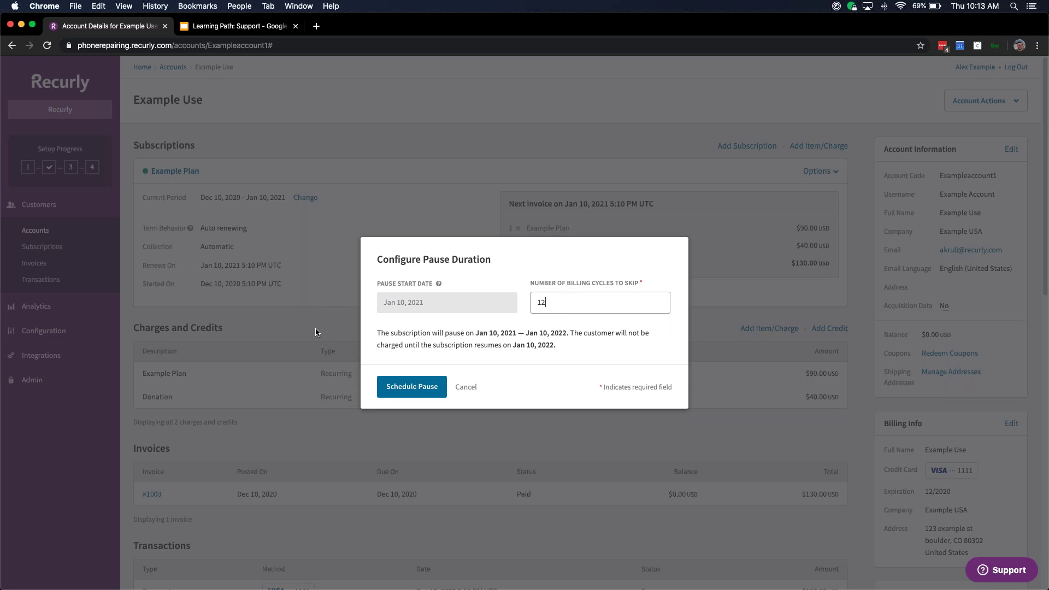
click(467, 389)
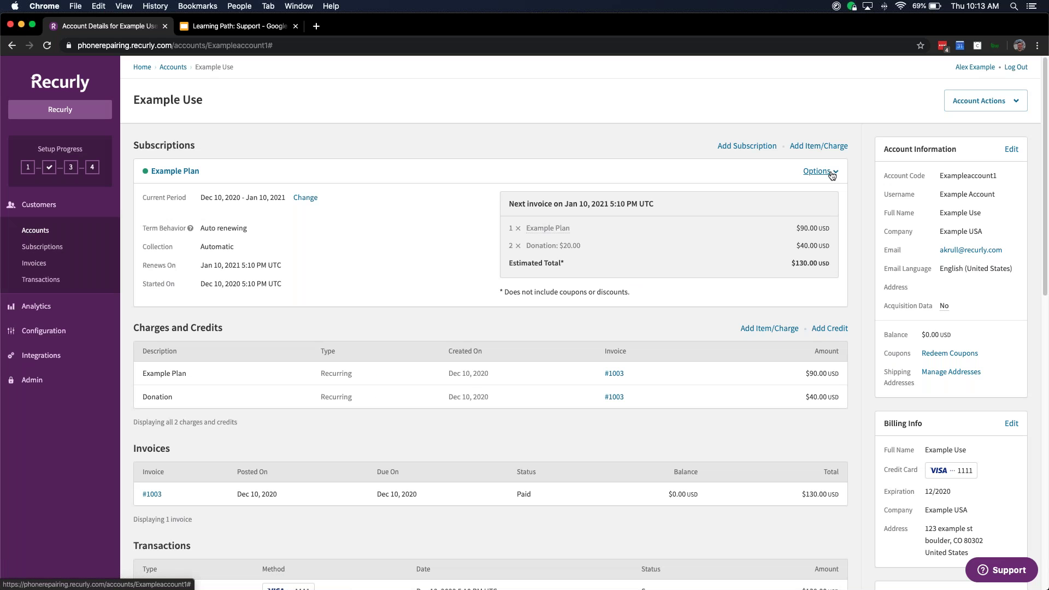
Step: Compare the cancellation options for the Example Plan subscription and terminate it immediately with a full refund
click(832, 174)
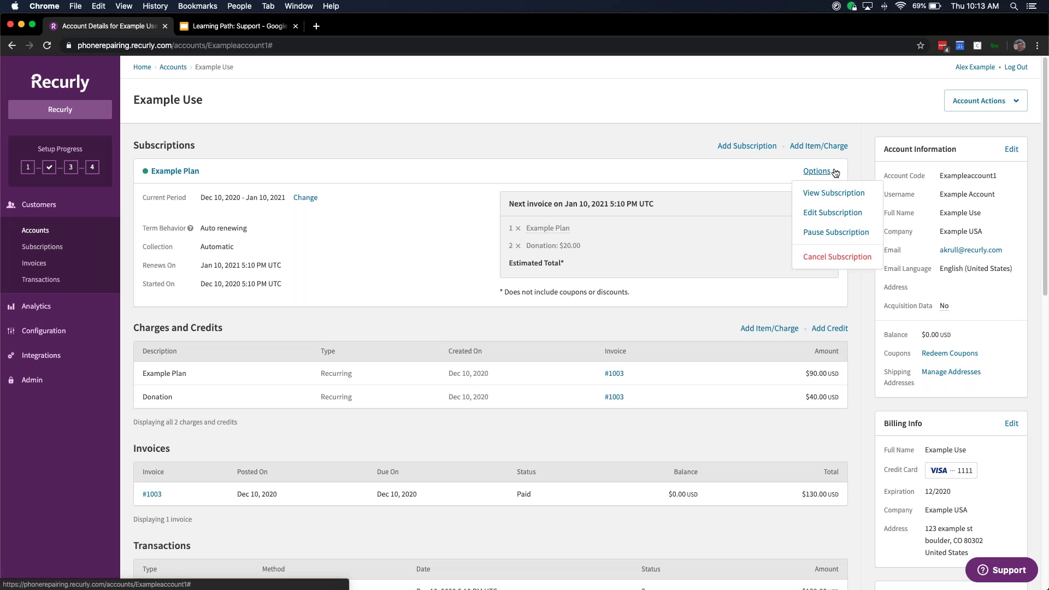
click(825, 260)
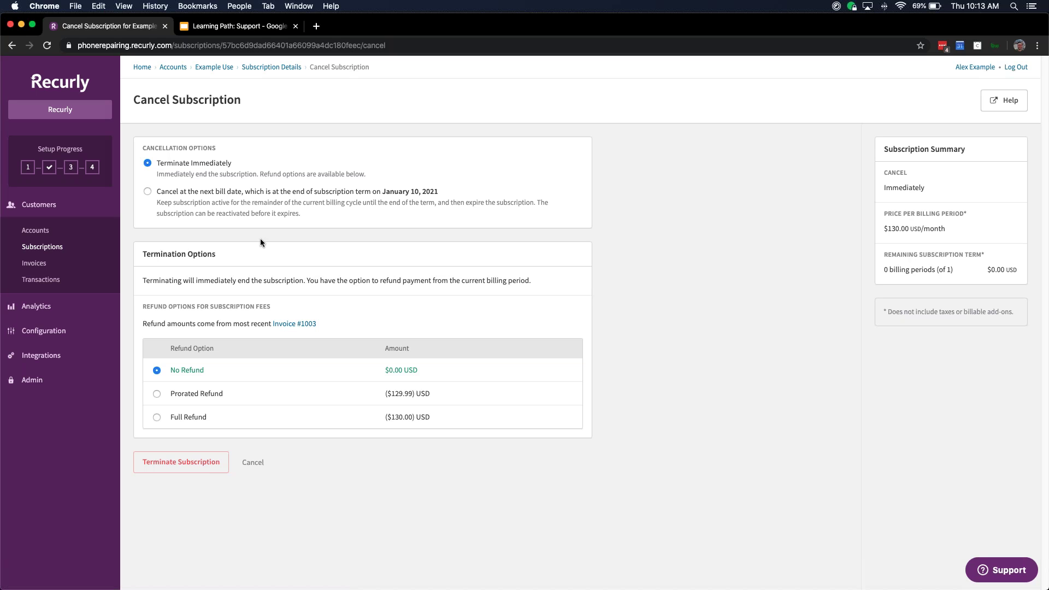
click(147, 191)
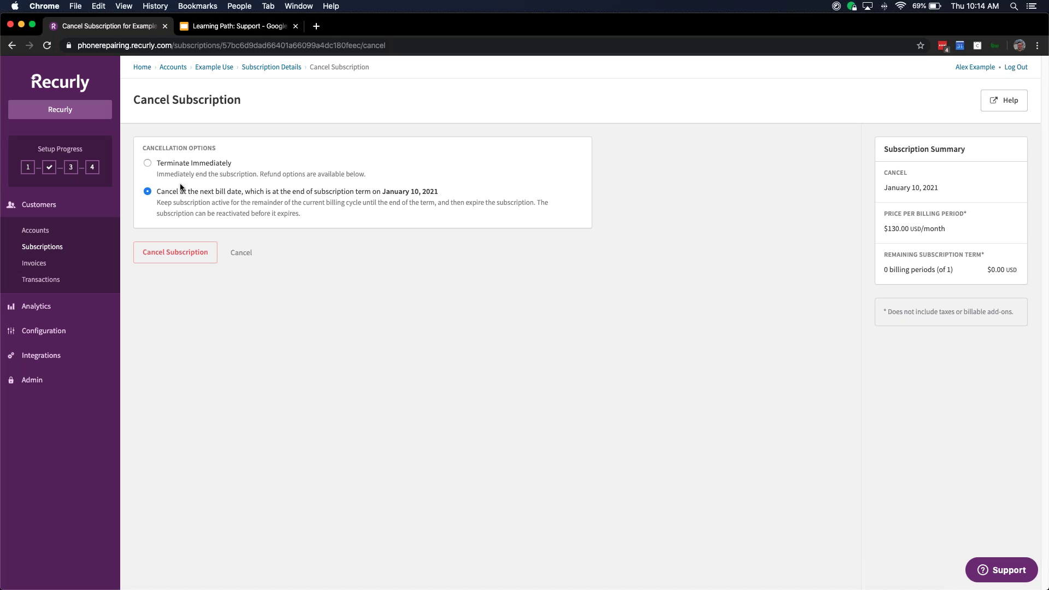
click(147, 163)
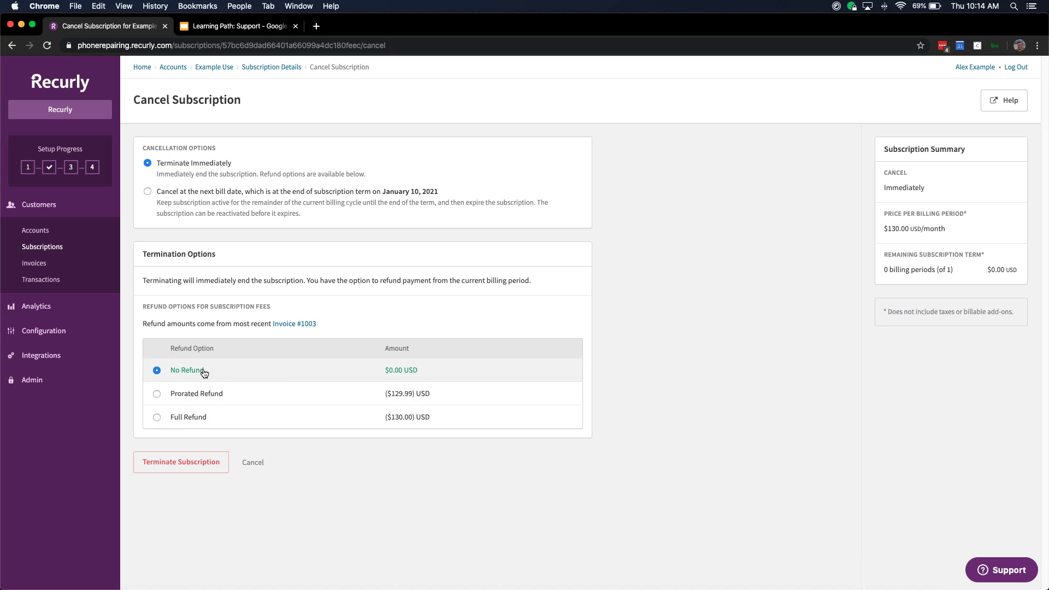
click(156, 416)
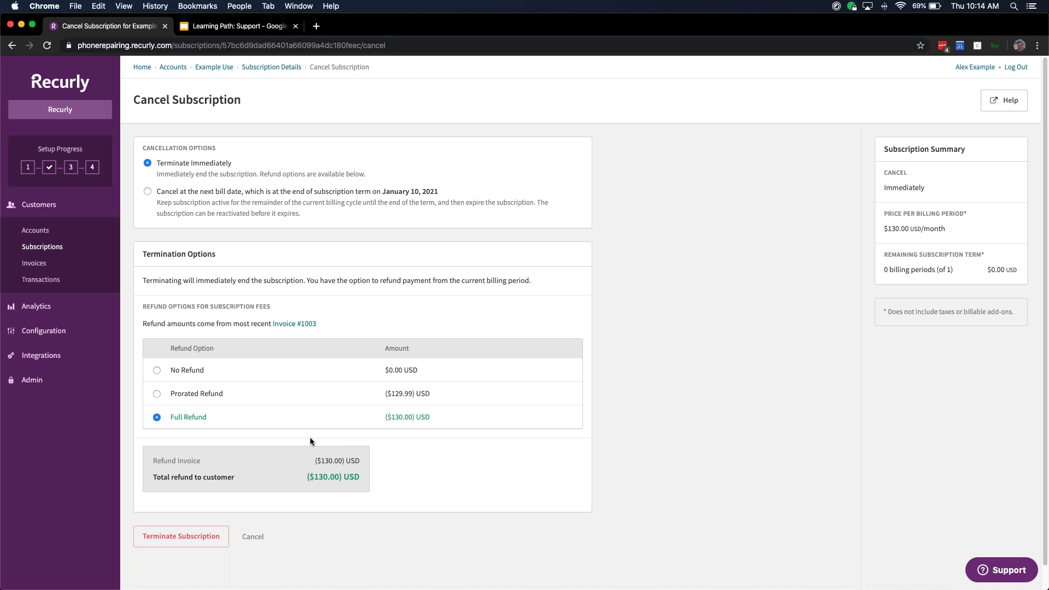
click(164, 538)
click(452, 385)
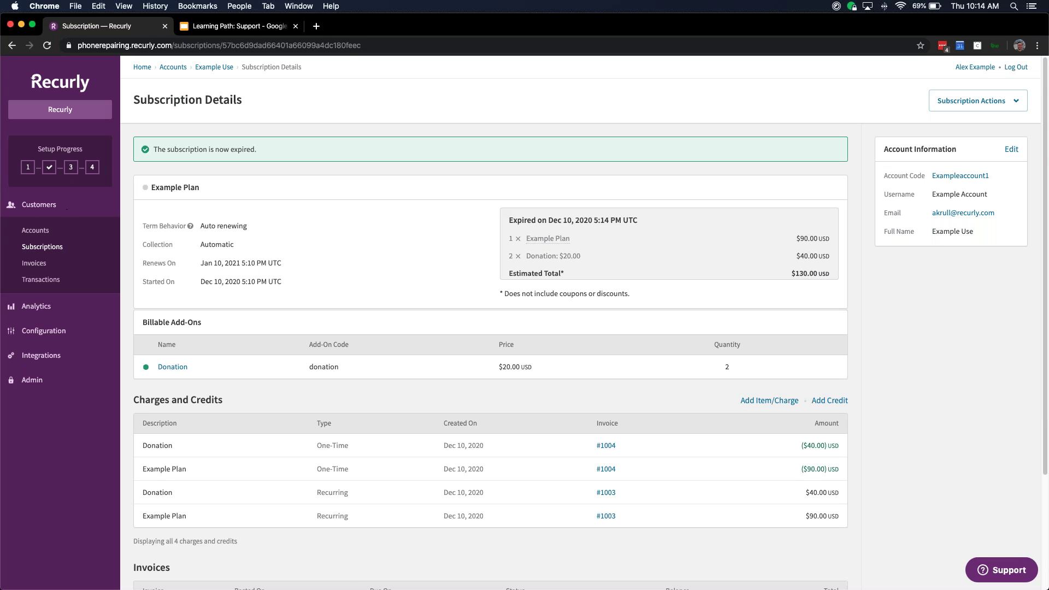
Step: Create another Example Plan subscription for the Example USA account at $100.00 per month, without add-ons, starting immediately
click(43, 235)
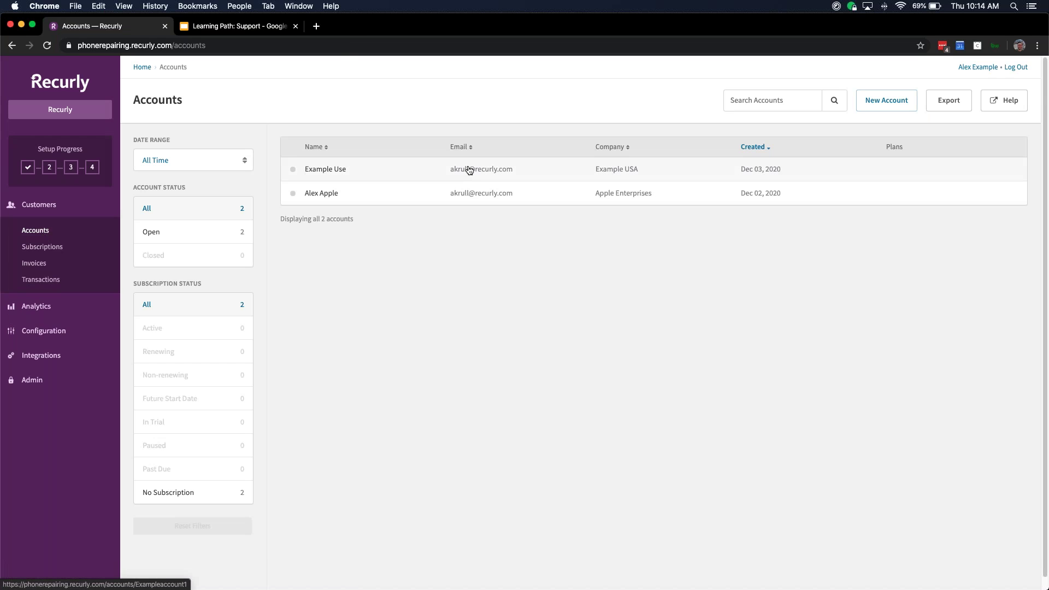
click(352, 170)
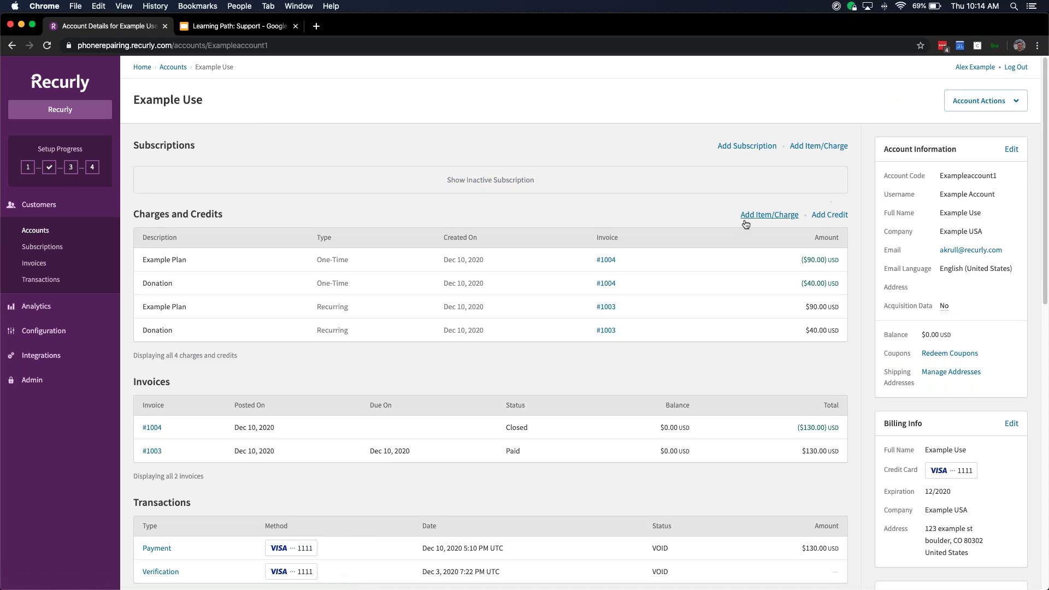
click(746, 146)
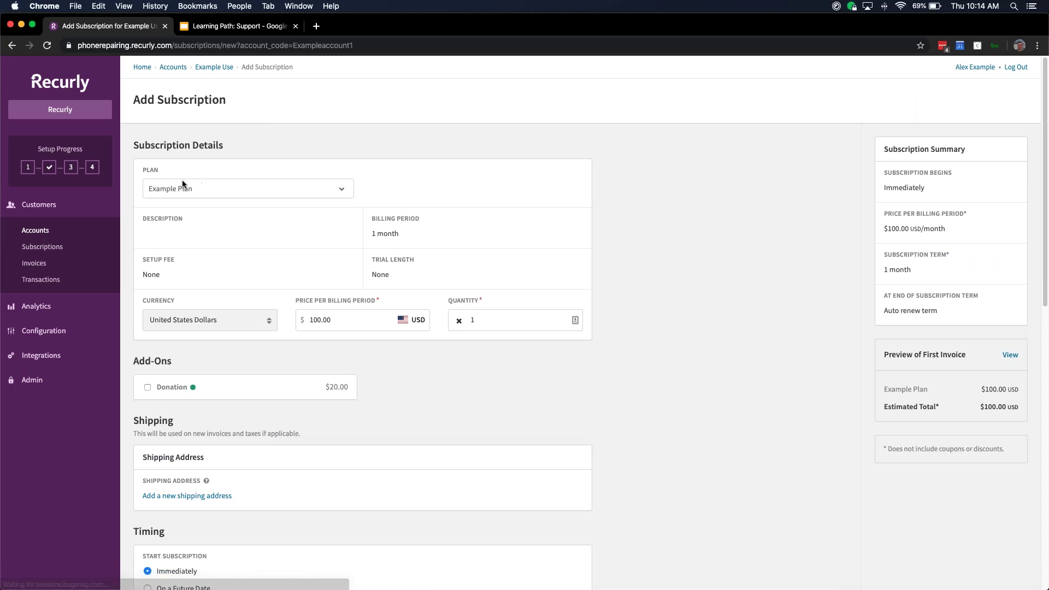
scroll(385, 365, down, 10)
click(185, 511)
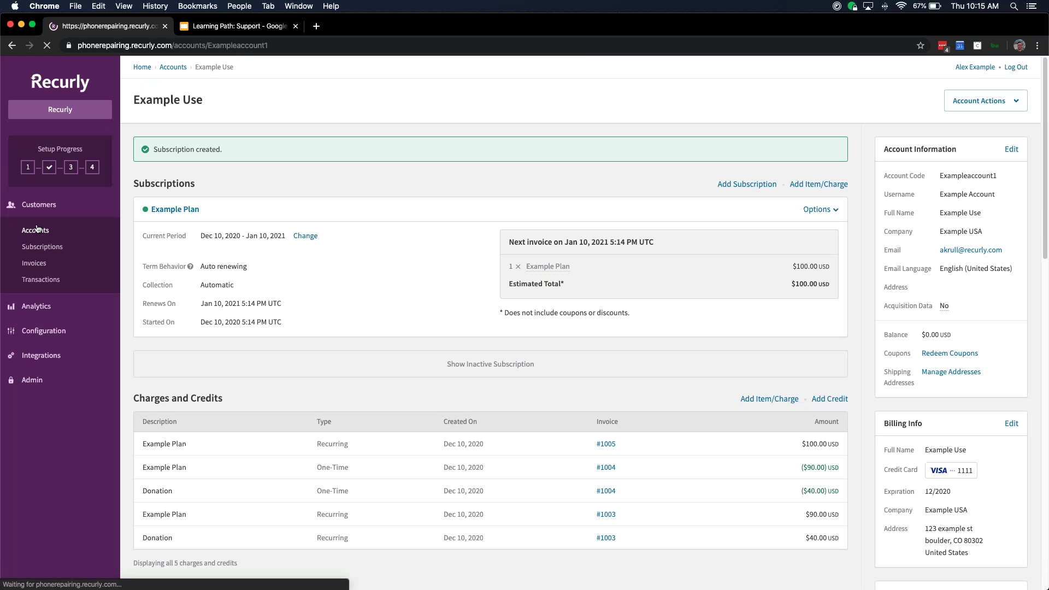
Step: Start a new charge on the Example USA account and review the invoicing, open amount and shipping options
click(36, 230)
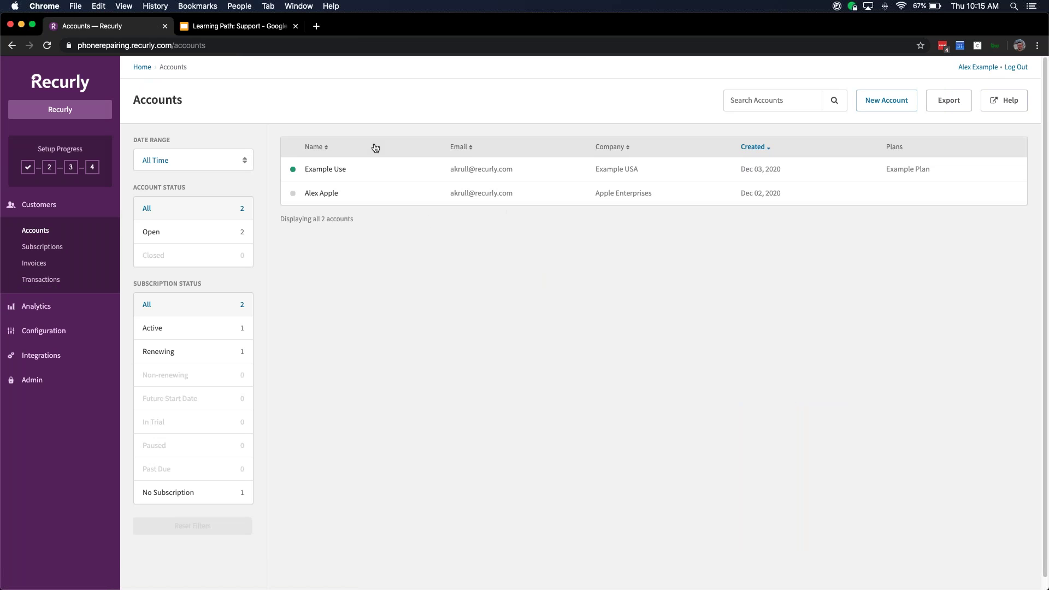
click(321, 169)
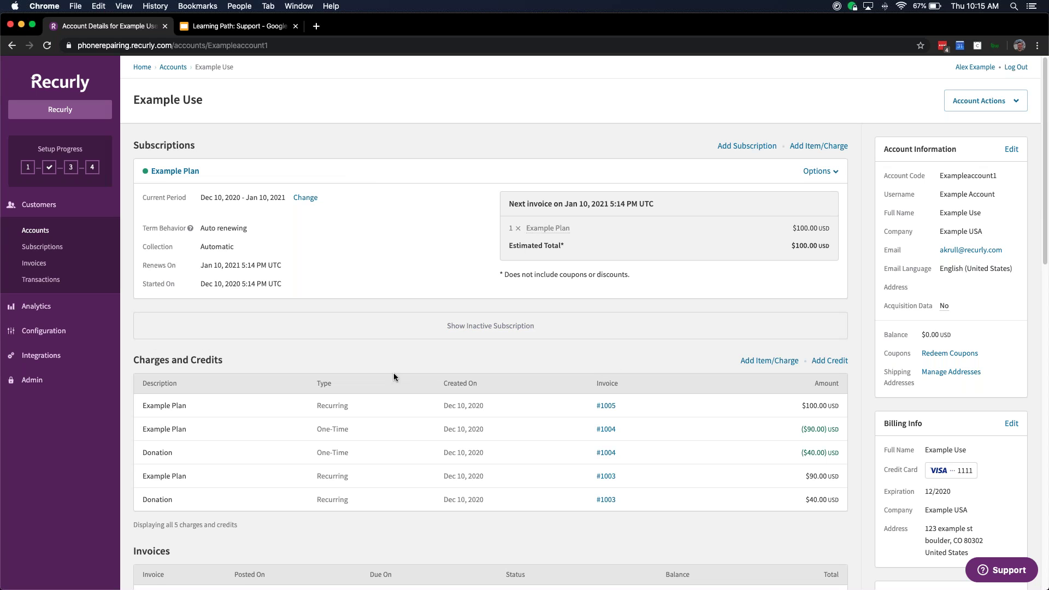
click(775, 364)
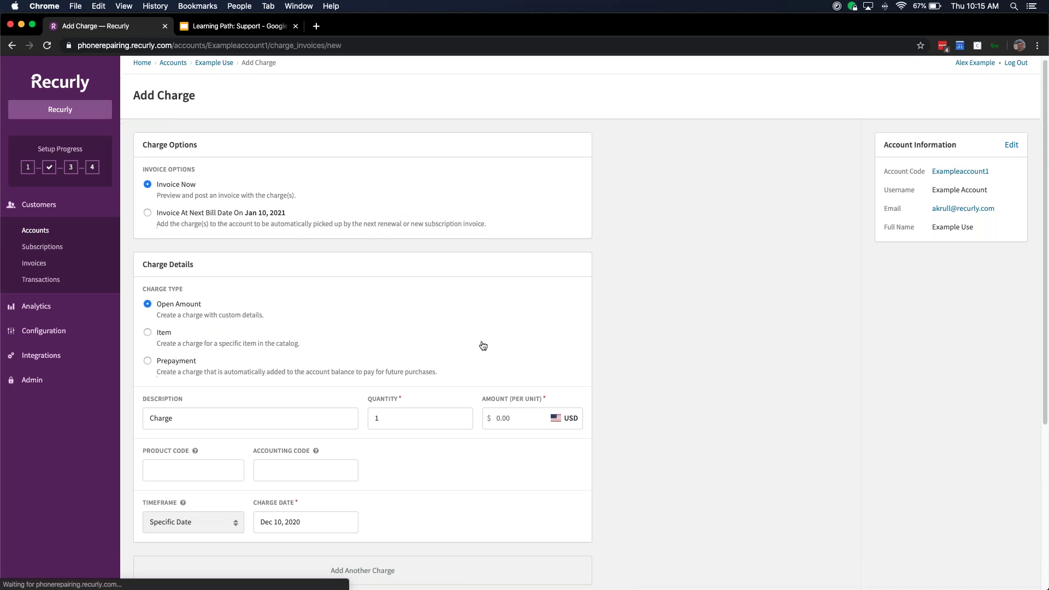
scroll(480, 344, down, 3)
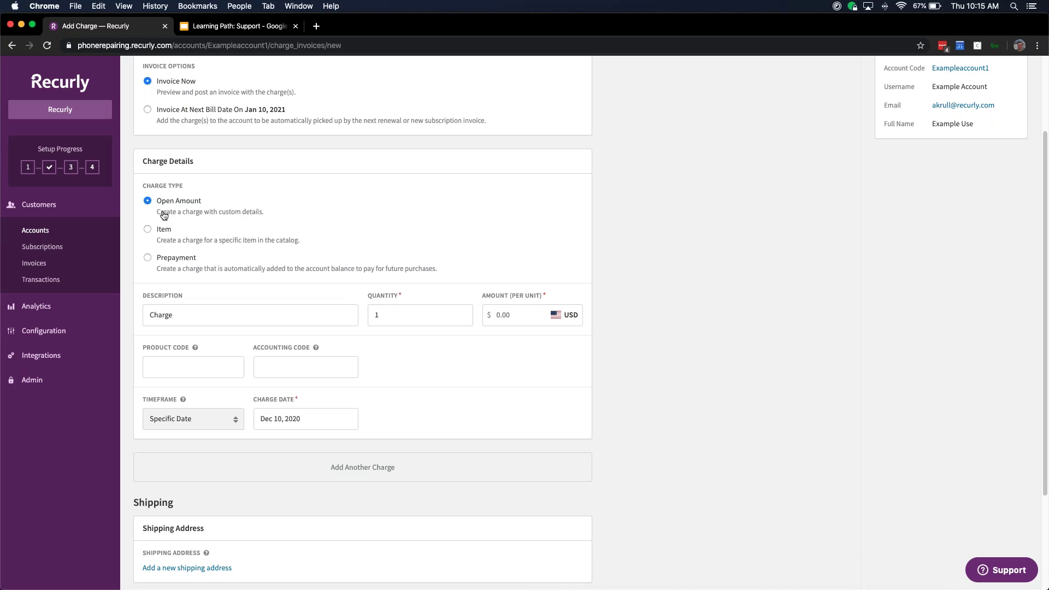
double_click(166, 313)
click(506, 316)
scroll(321, 484, down, 3)
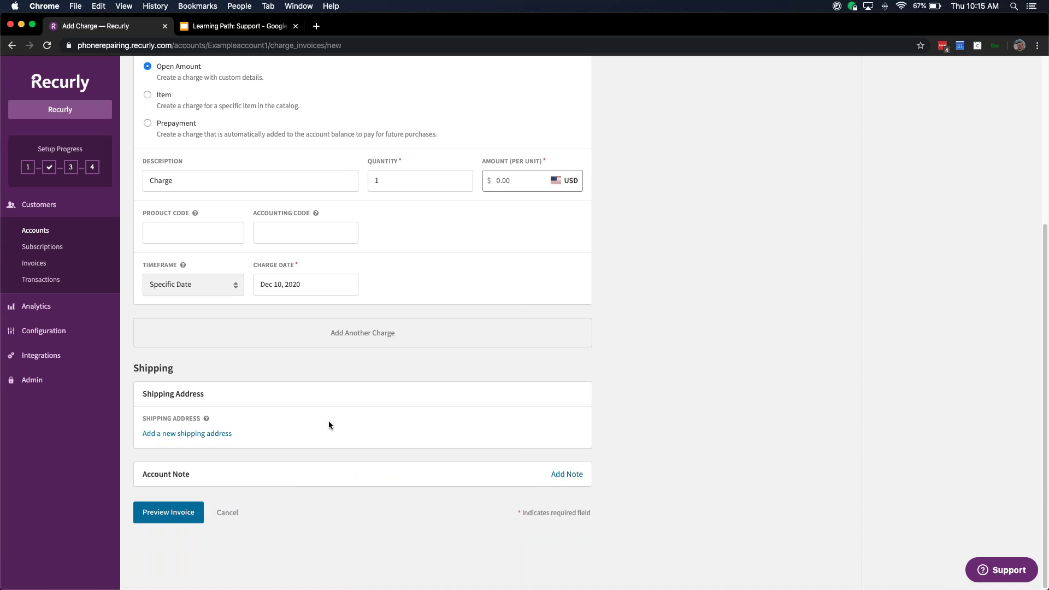
scroll(348, 423, up, 5)
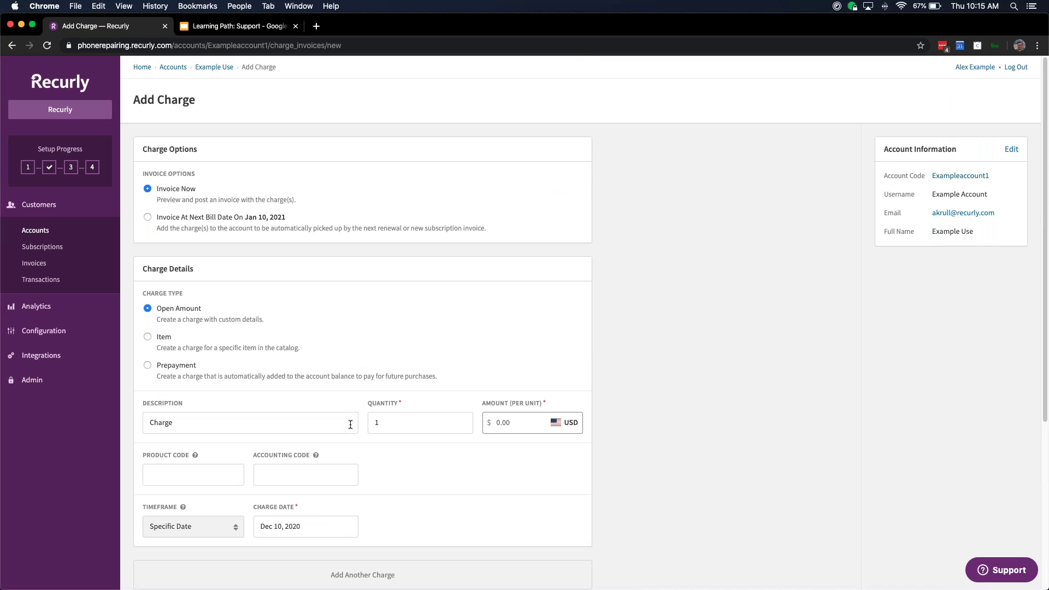
Step: Compare the Item charge type, including its available catalog items, with the Prepayment charge type
click(147, 337)
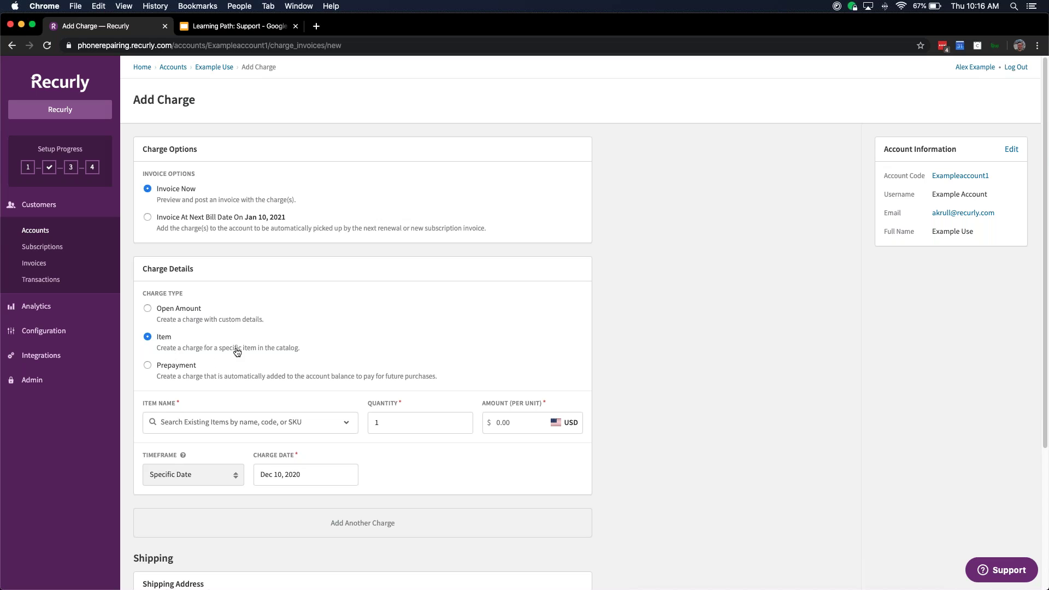
click(204, 422)
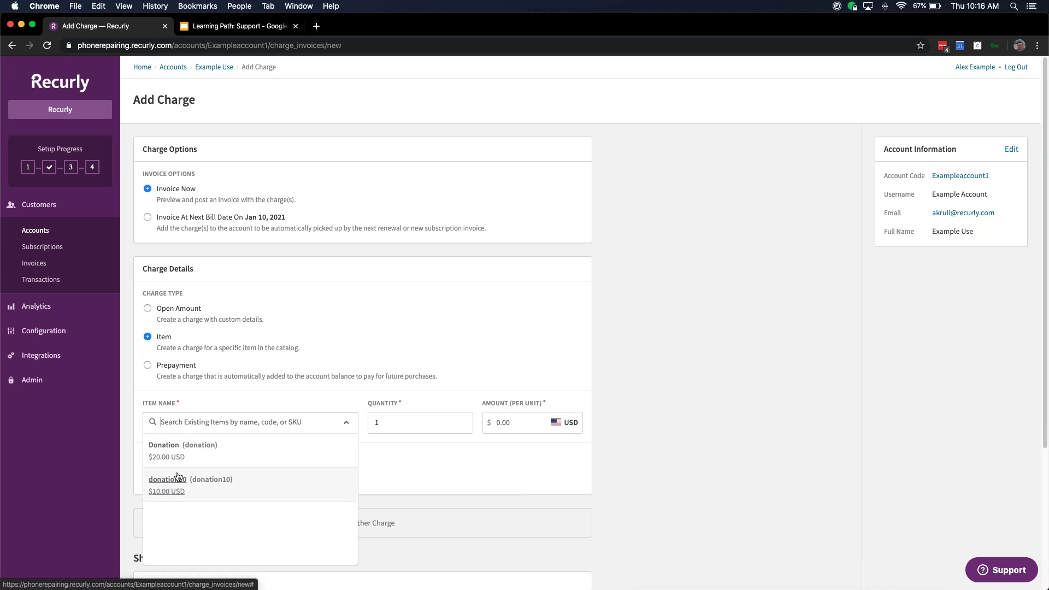
click(150, 366)
click(146, 365)
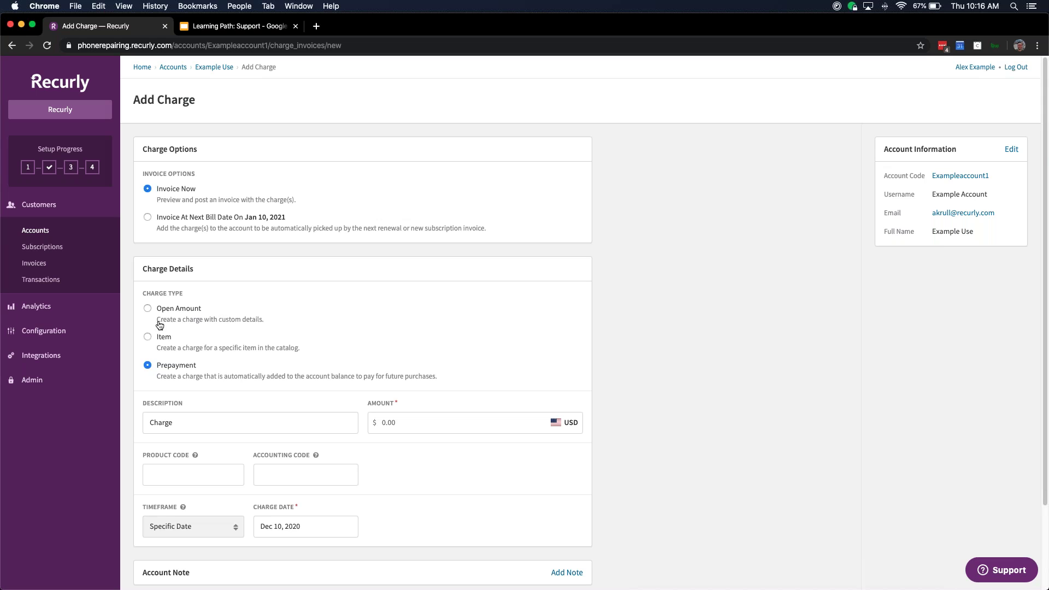
Step: Set up an Item charge for one Donation at $15.00 per unit, invoiced now, and preview its invoice
click(147, 336)
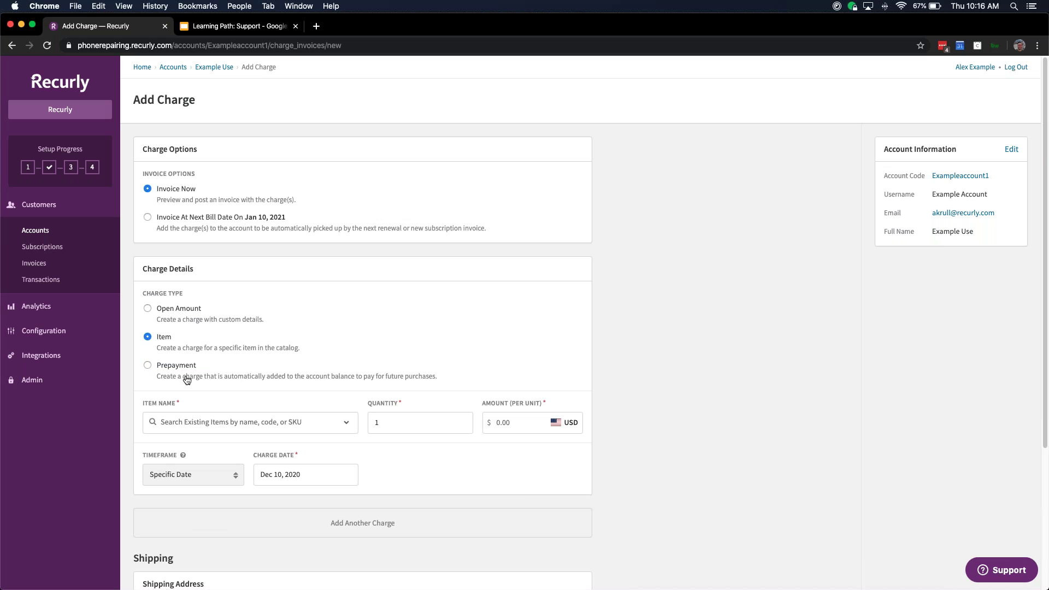
click(202, 417)
click(170, 445)
scroll(462, 313, down, 3)
double_click(502, 346)
text(10)
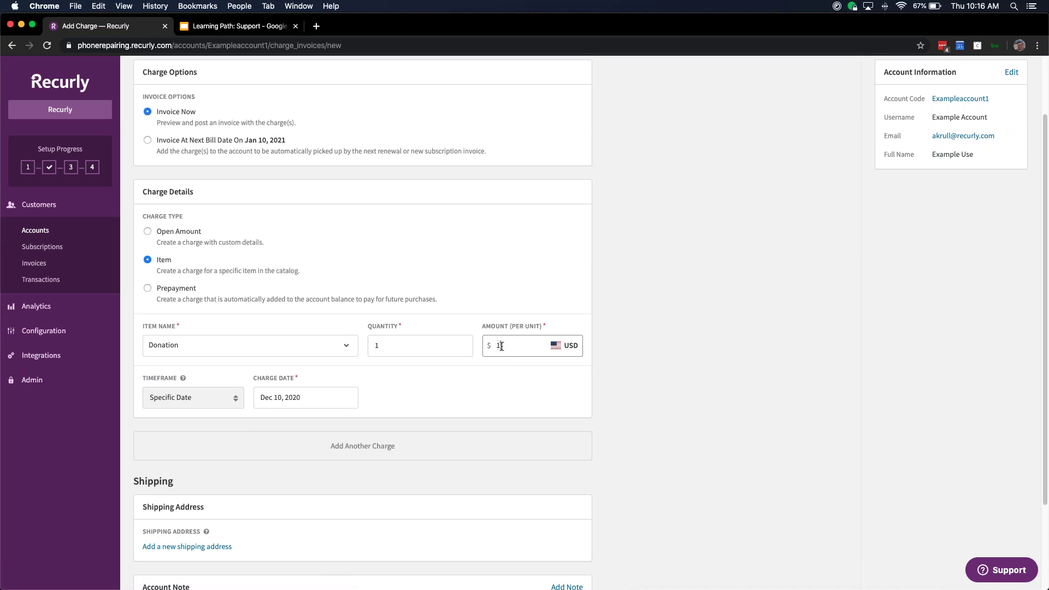
click(474, 388)
scroll(474, 388, down, 4)
click(167, 512)
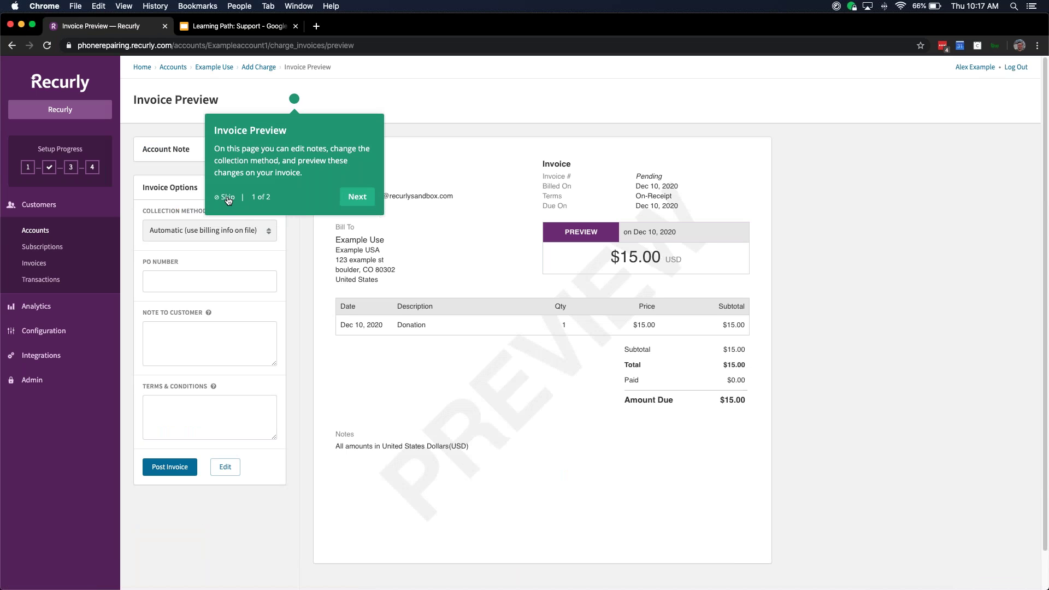
Step: Dismiss the preview tour, review the collection methods, keep Automatic (use billing info on file) and post the Donation invoice
click(226, 197)
click(221, 228)
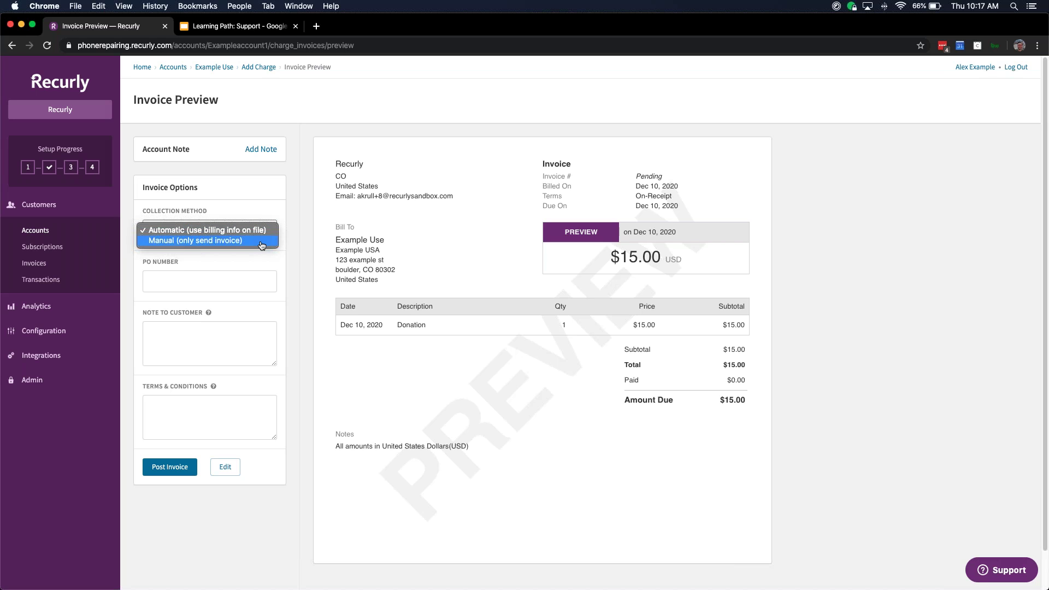
click(292, 235)
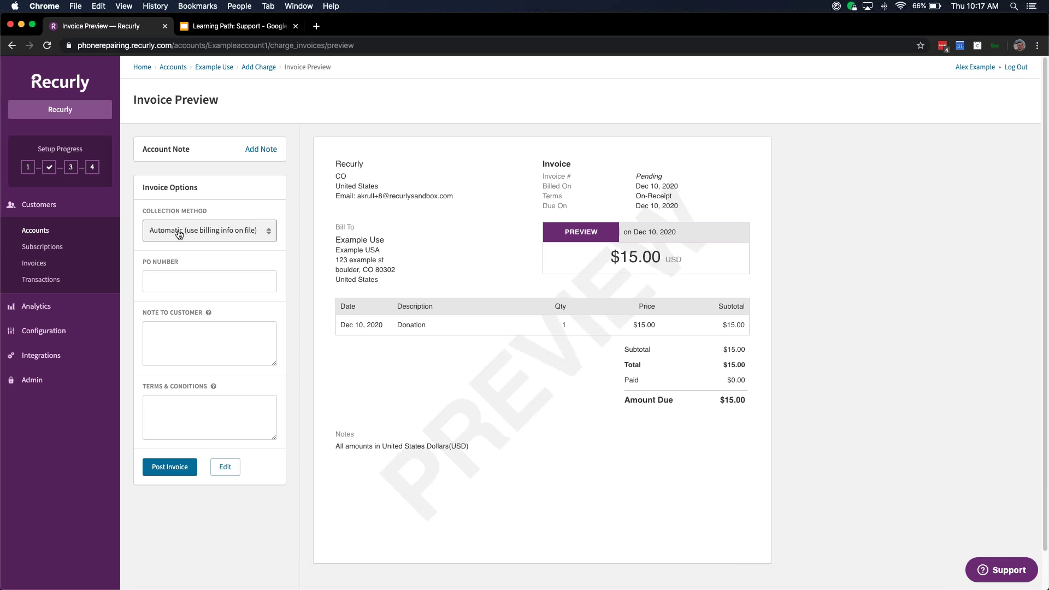
click(176, 466)
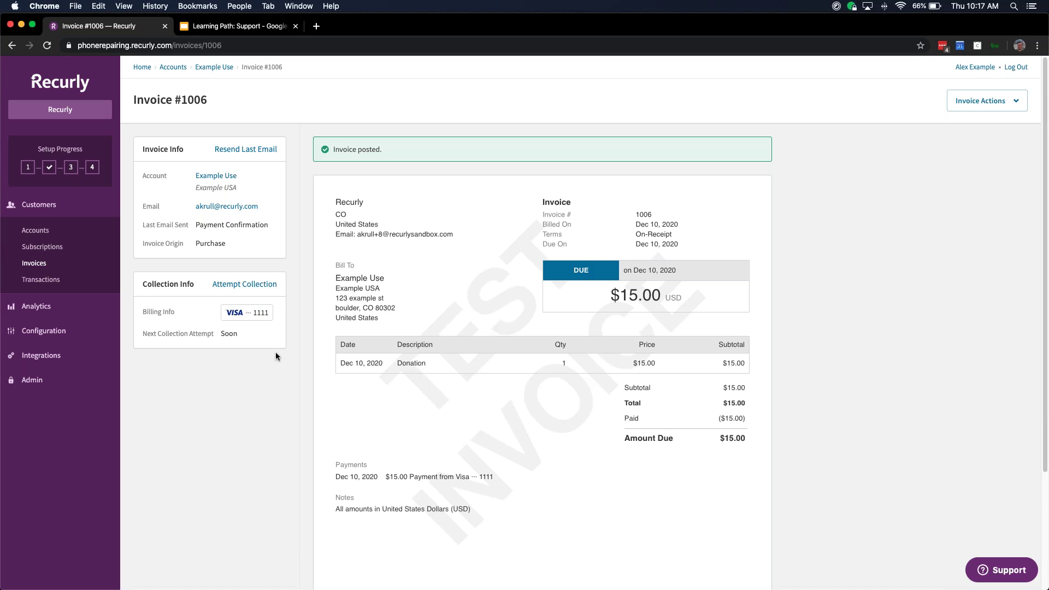
Step: Return to the Example USA account and review its charges, credits and invoices, including the new Donation charge
click(38, 232)
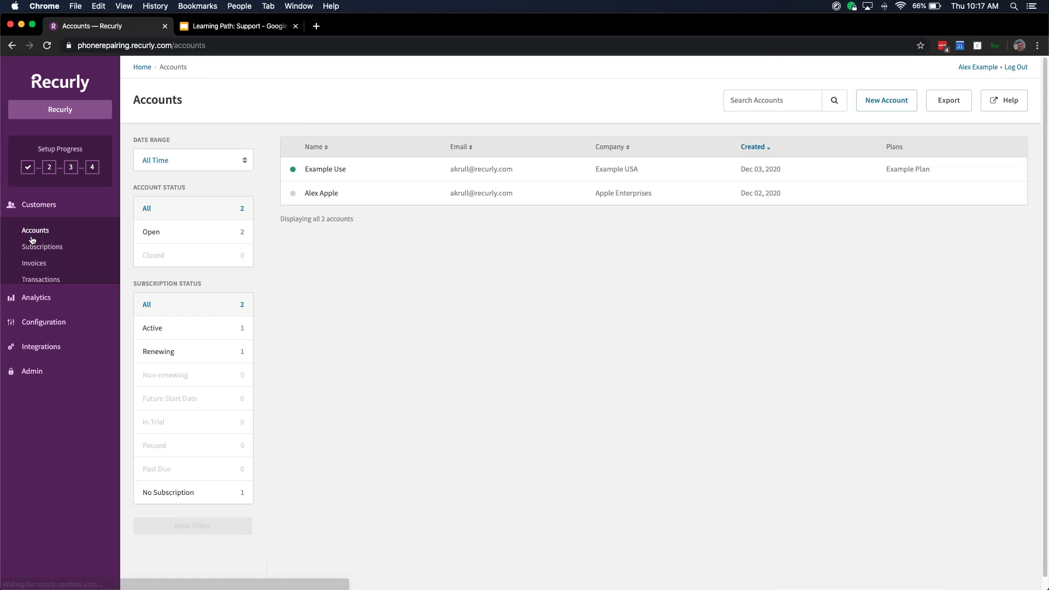
click(327, 170)
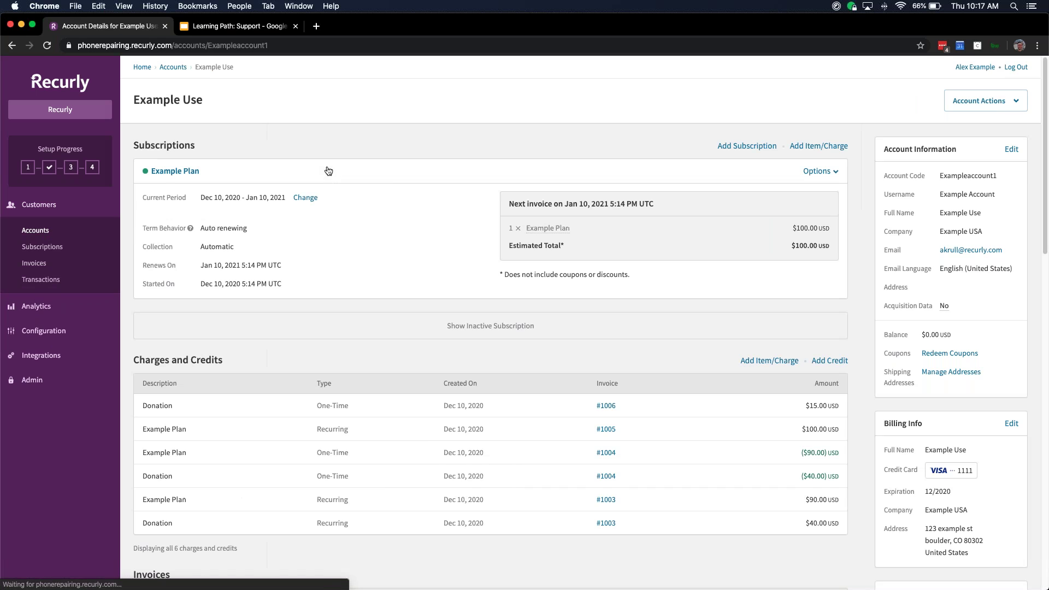
scroll(867, 431, down, 5)
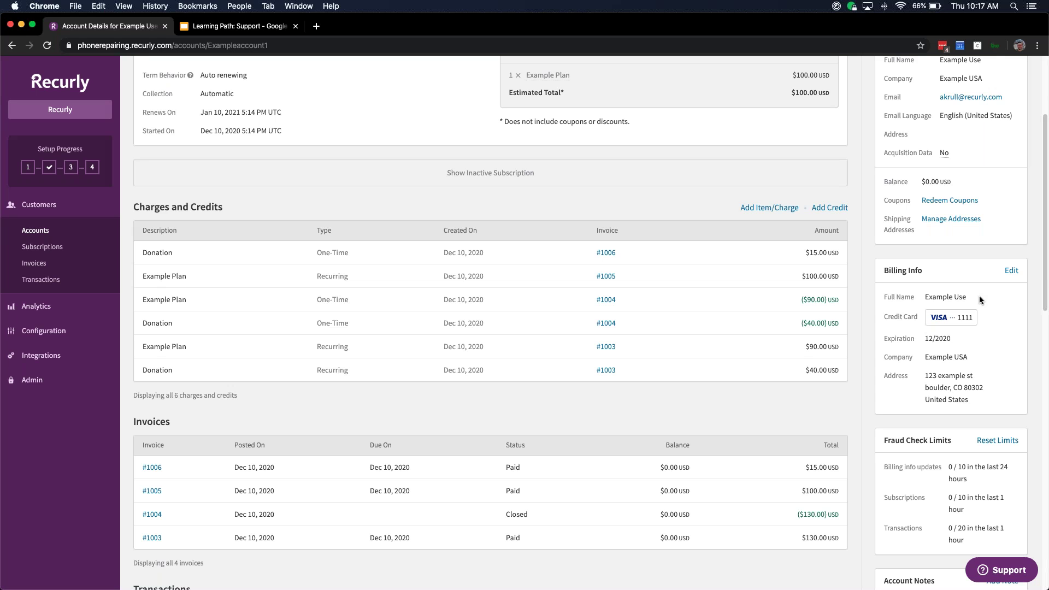
Step: Examine the account's editable billing address and credit card fields, and return to the accounts list without saving
click(1008, 272)
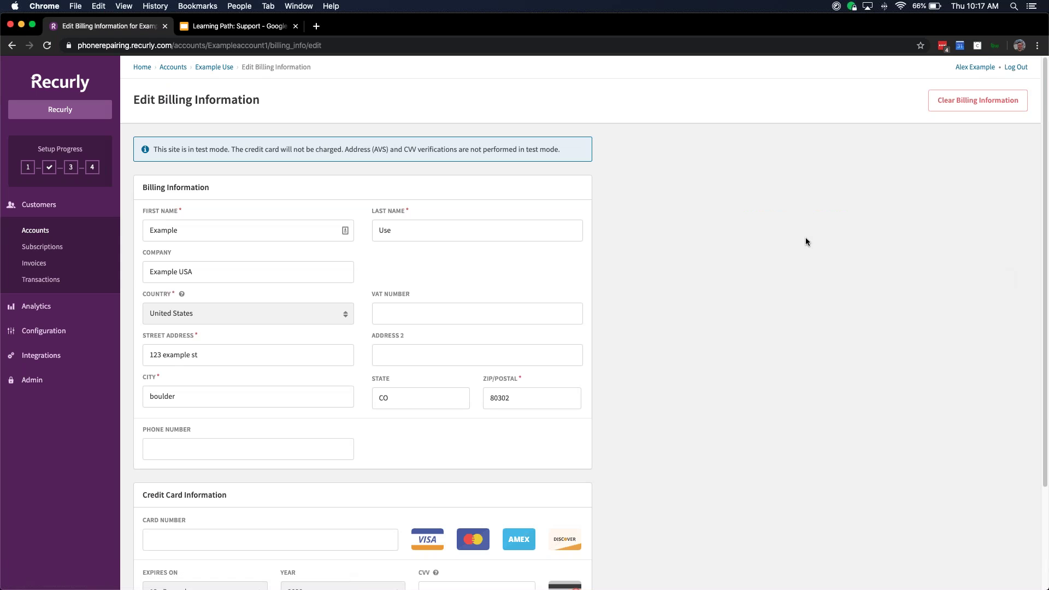
scroll(392, 449, down, 5)
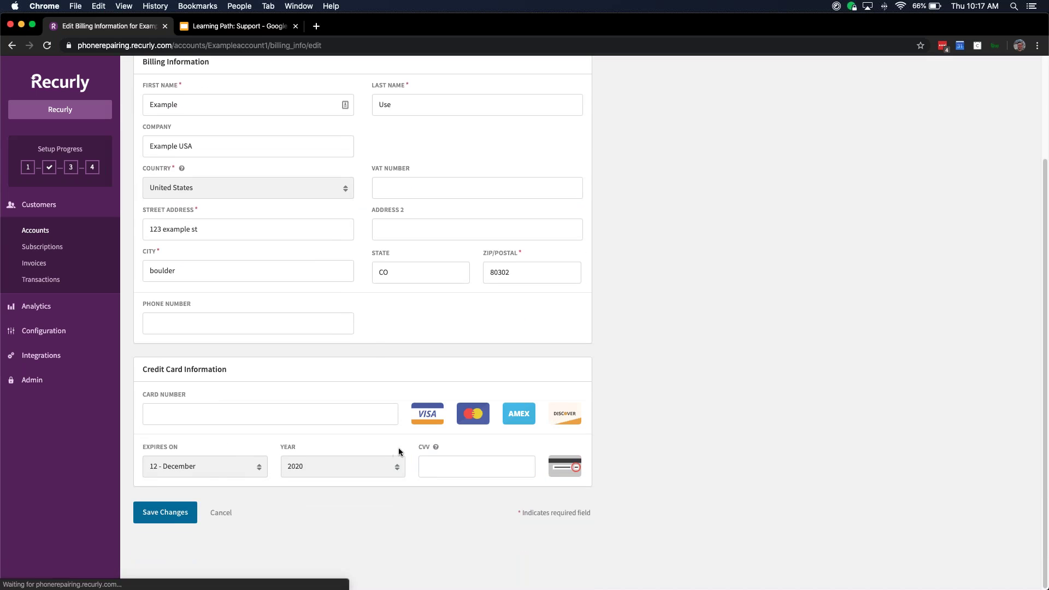
scroll(383, 462, up, 5)
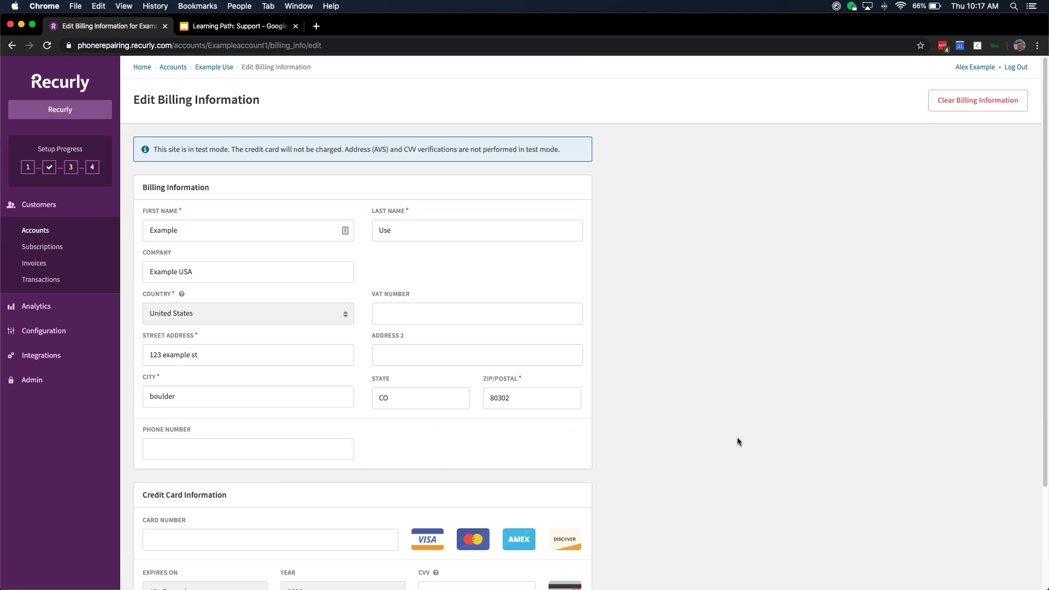
scroll(733, 431, down, 5)
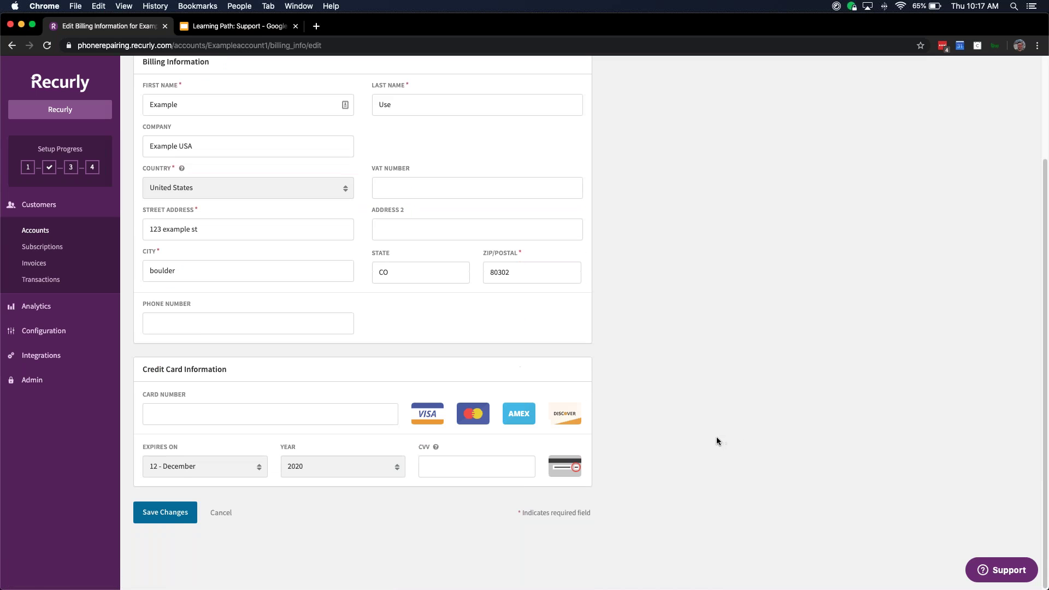
scroll(578, 297, up, 5)
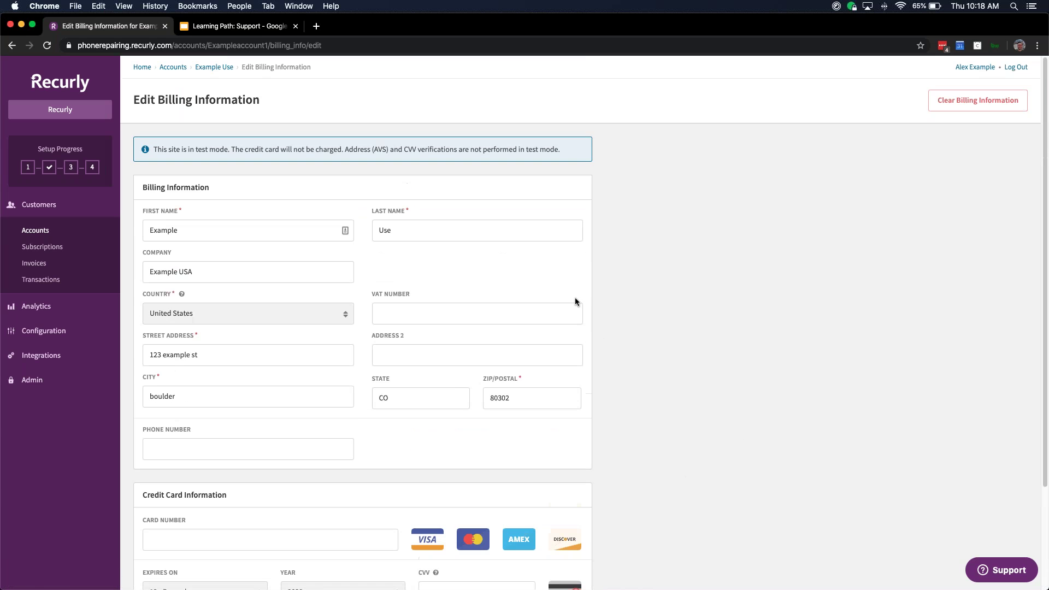
click(36, 229)
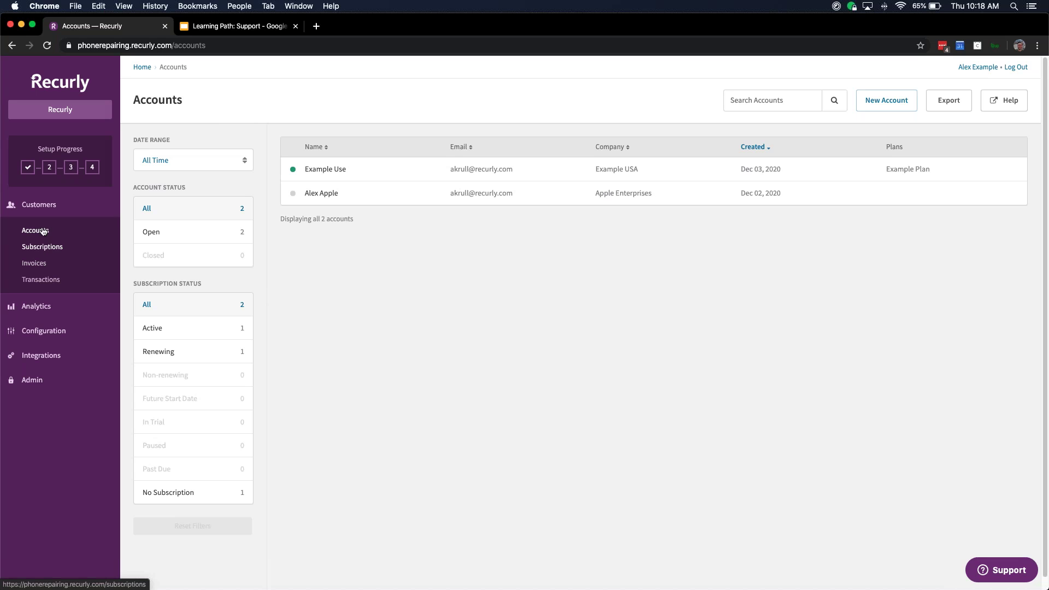
Step: Review the subscriptions list and inspect its date range filter options without applying a new range
click(39, 250)
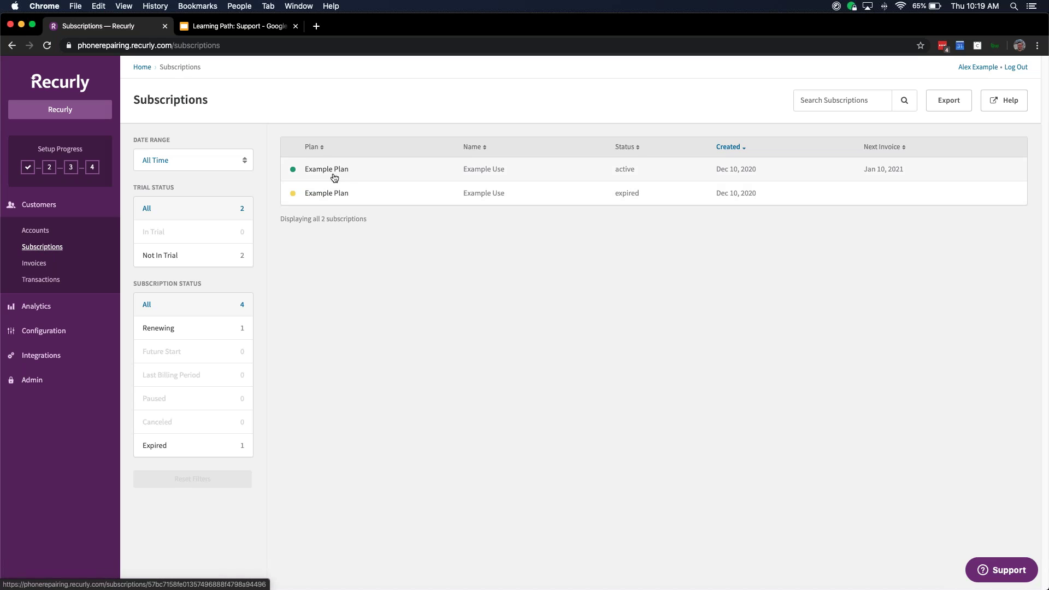
click(181, 164)
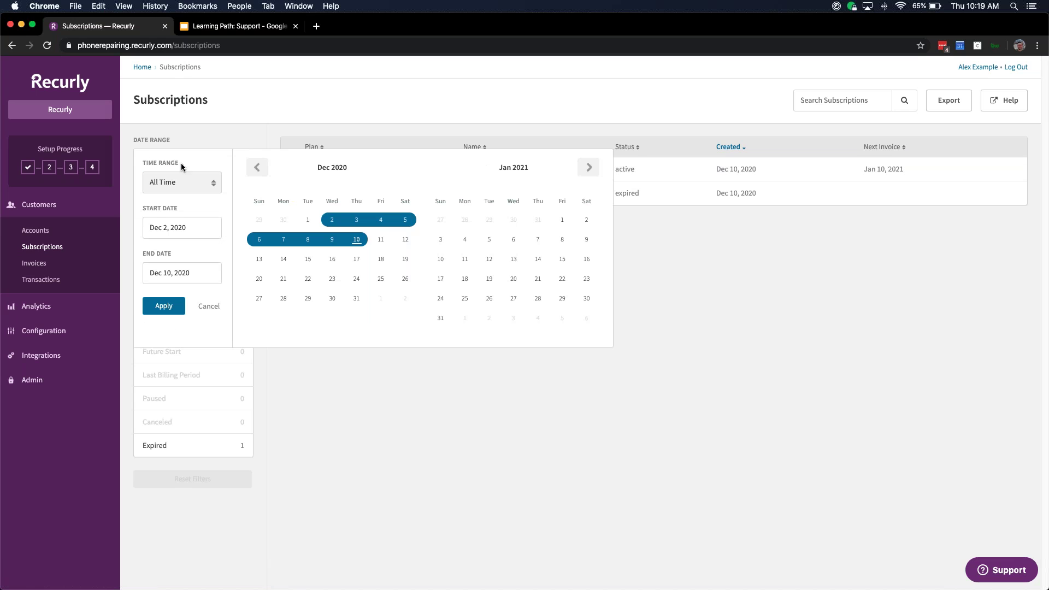
click(251, 129)
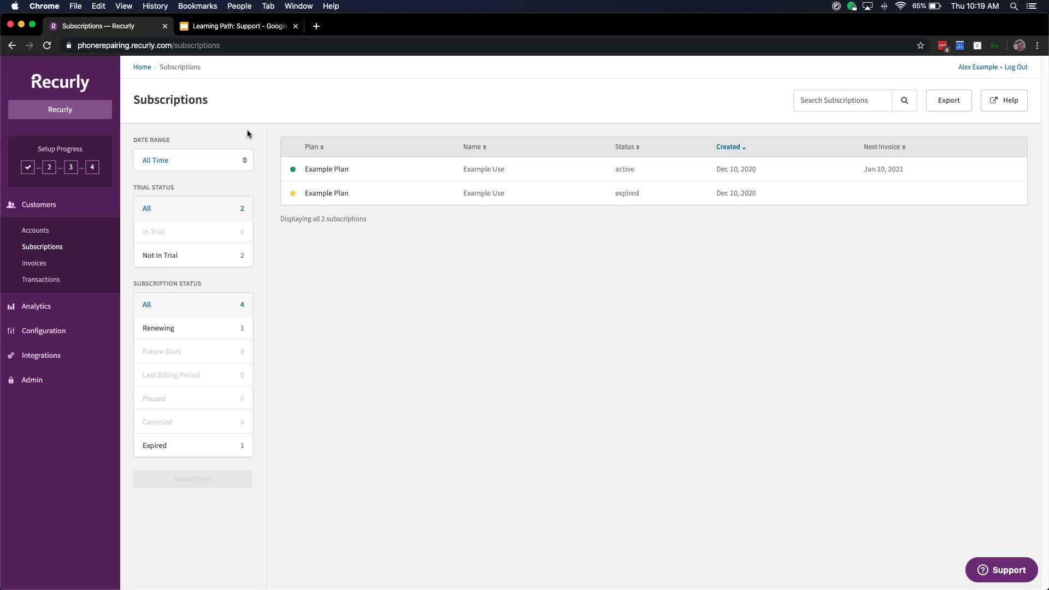
click(182, 160)
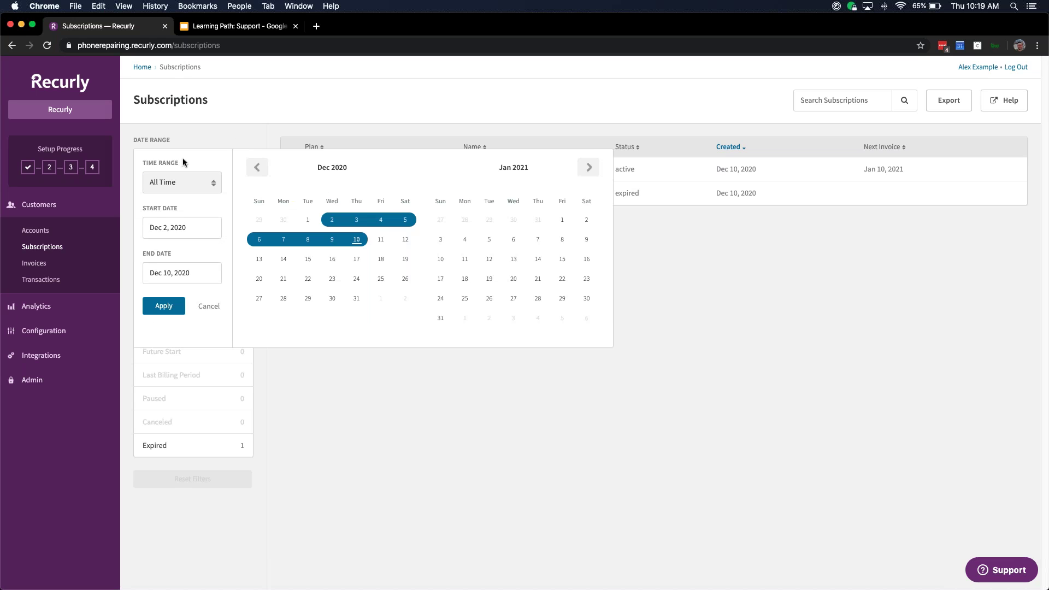
click(221, 138)
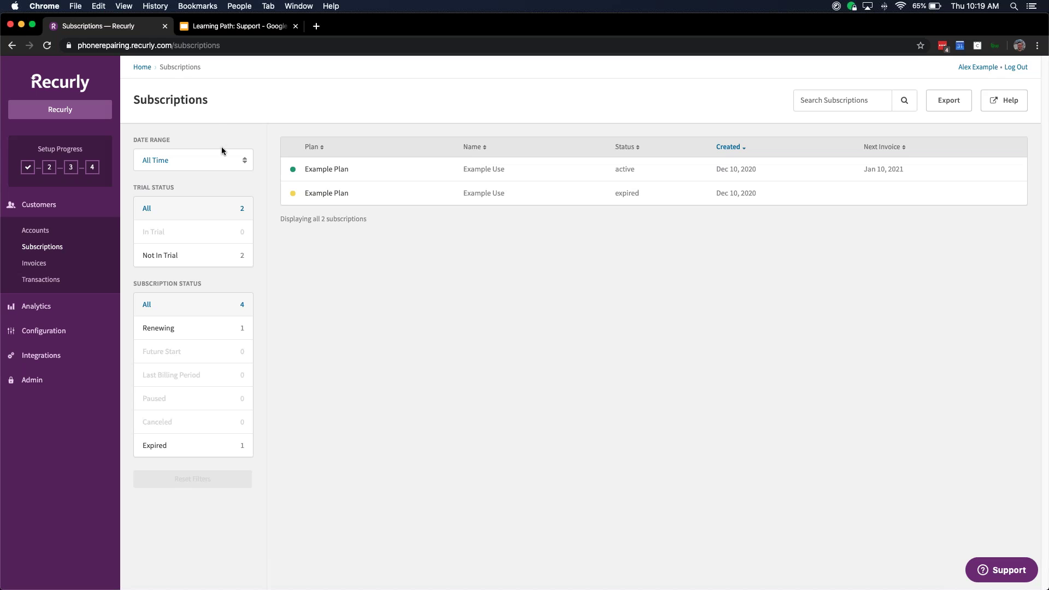
Step: Search the site's invoices for number 1006
click(30, 264)
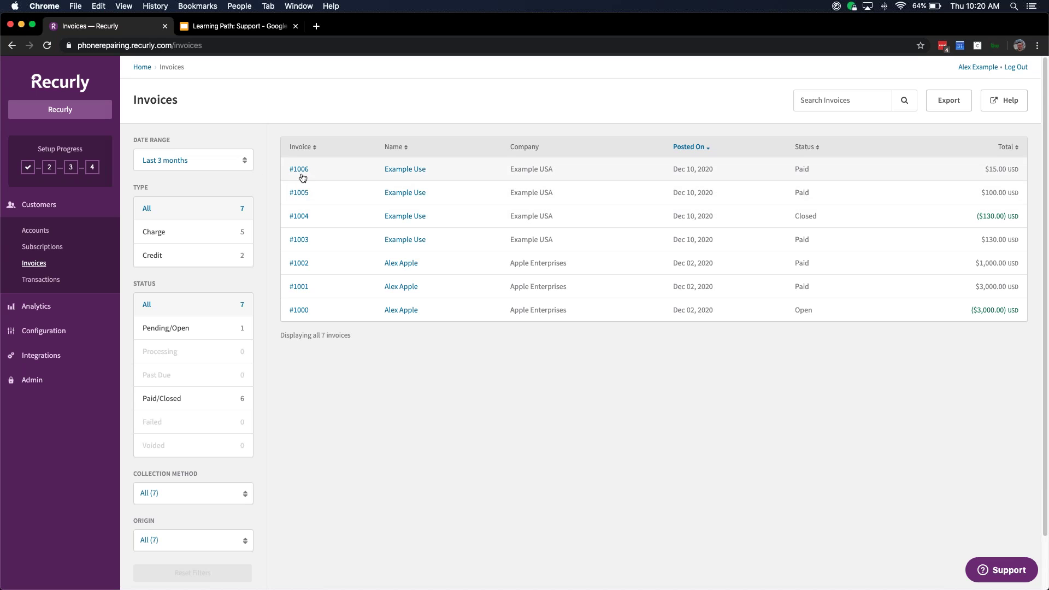
click(874, 101)
text(1006)
key(Return)
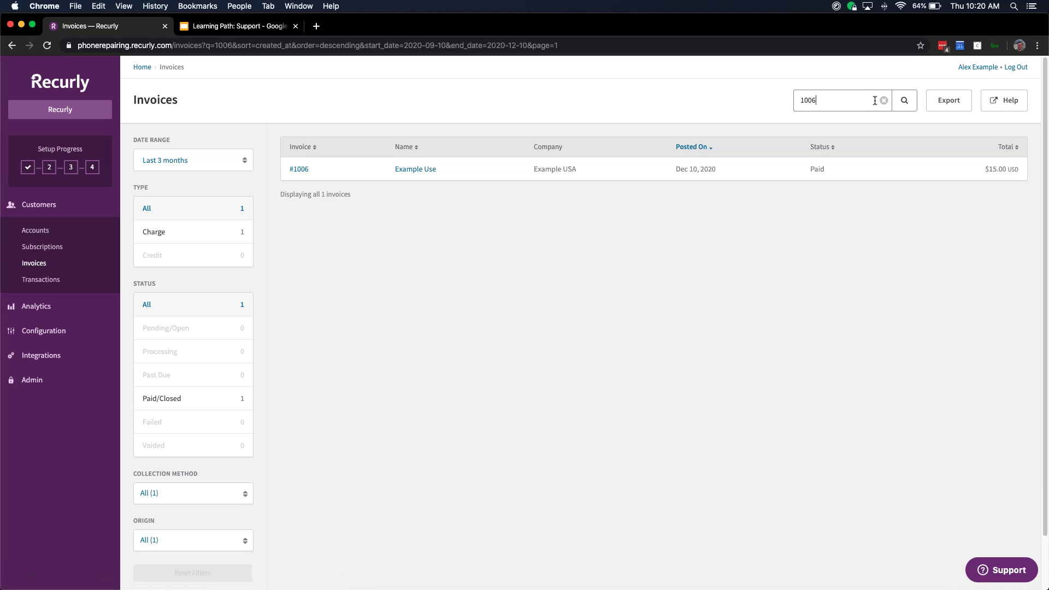
Step: Open invoice 1006 and review its available actions and refund form without issuing a refund
click(300, 169)
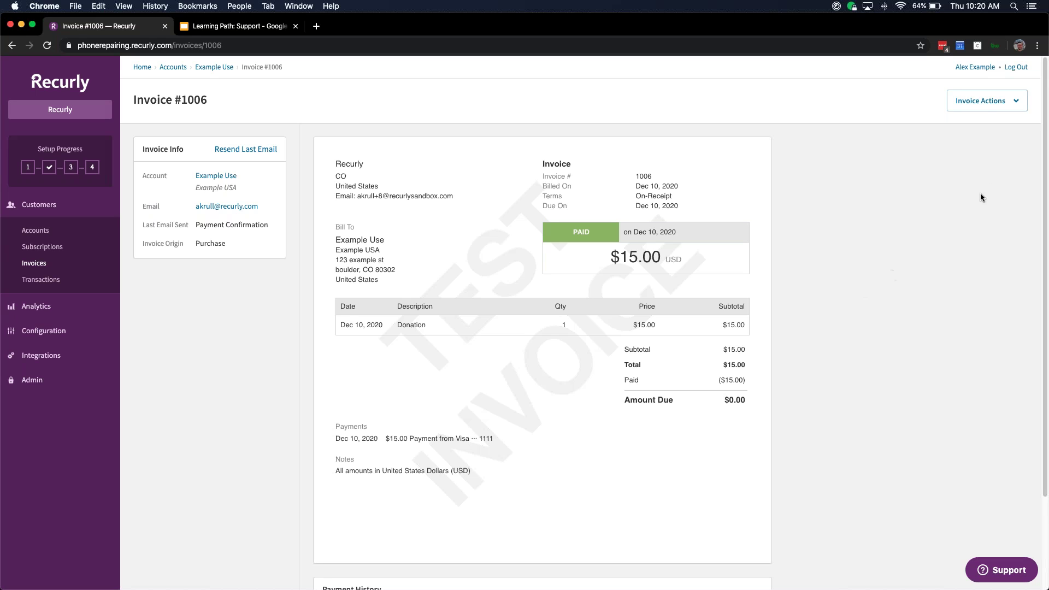
click(997, 104)
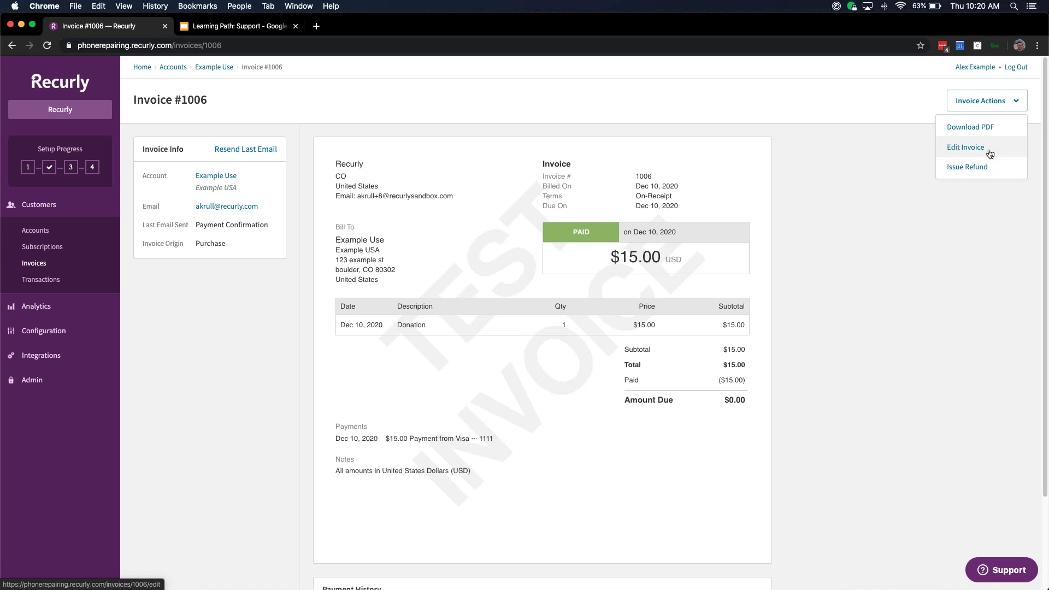
click(987, 168)
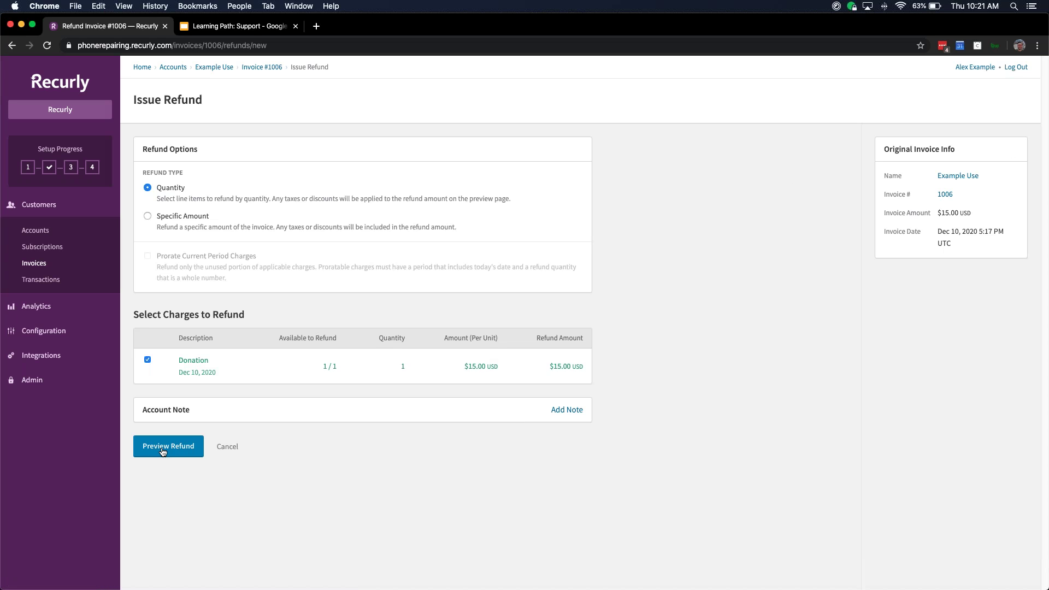
Step: Return to the full invoices list and inspect the collection method filter options without applying one
click(34, 263)
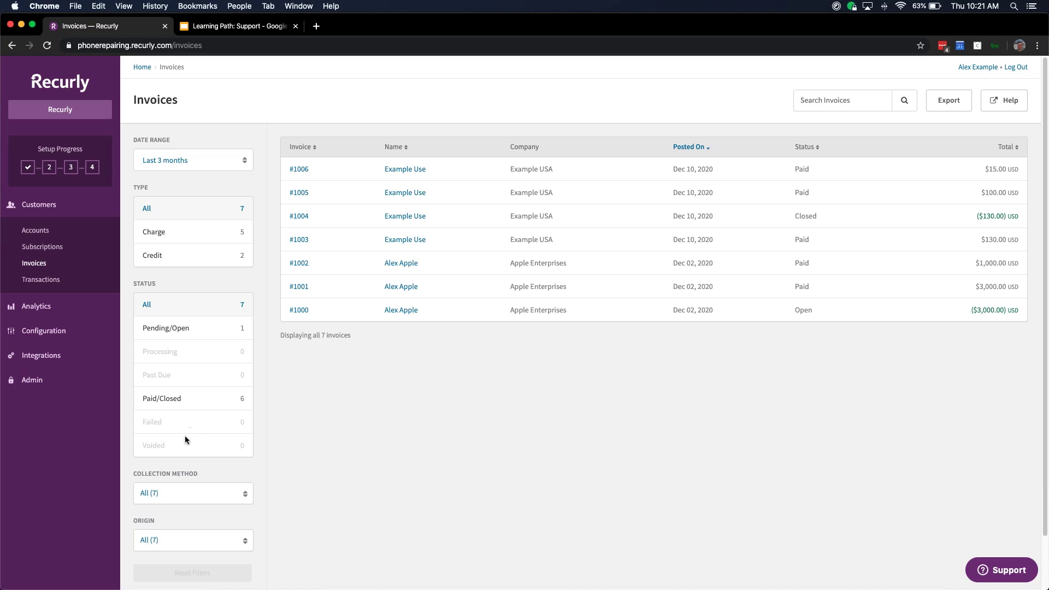
click(194, 497)
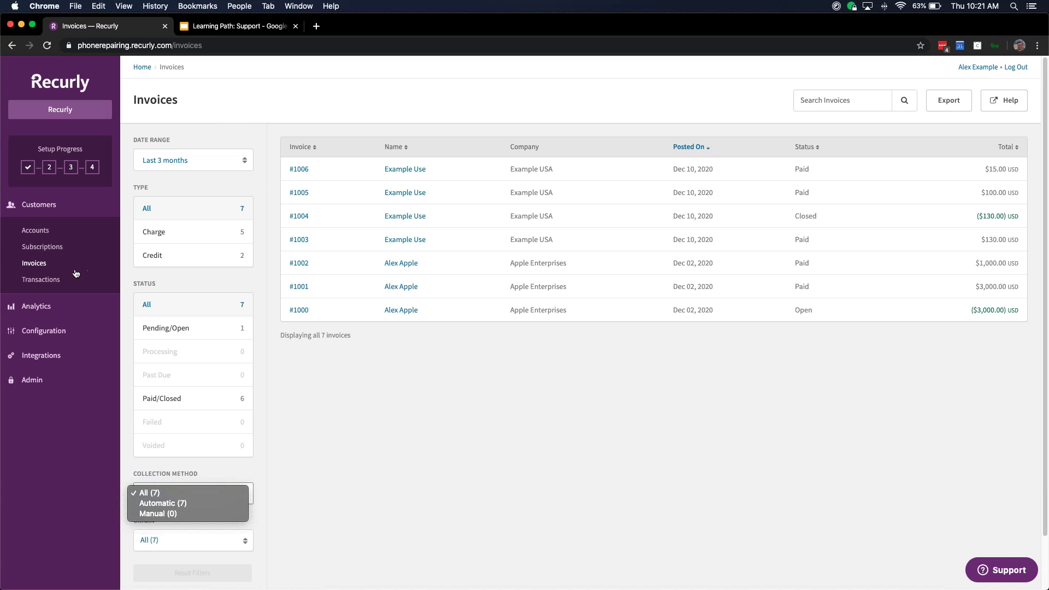
click(43, 282)
Step: Show the transactions list and review the full details of the most recent $15.00 payment
click(44, 283)
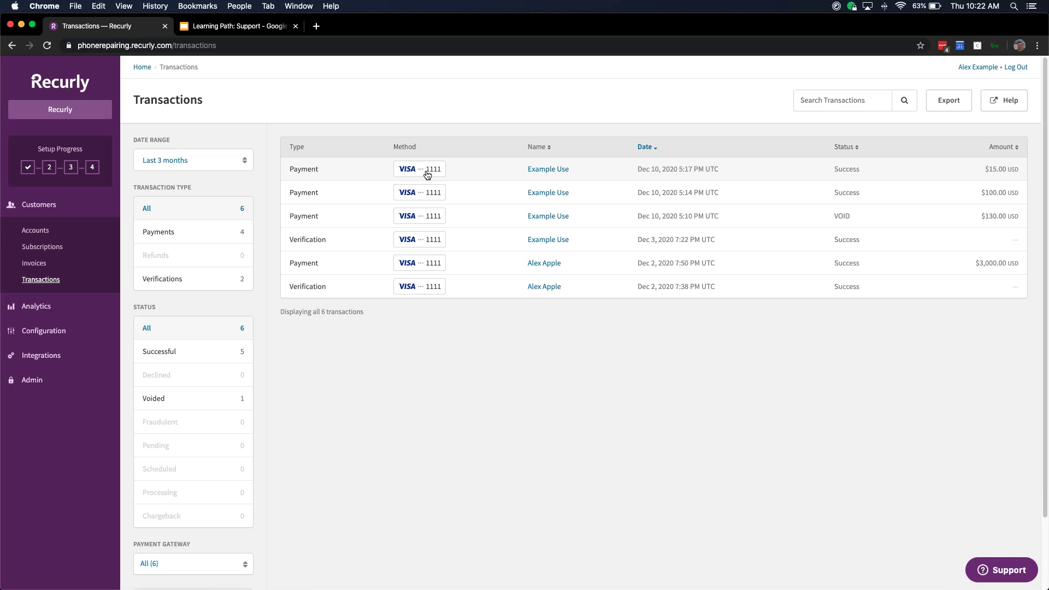
click(483, 172)
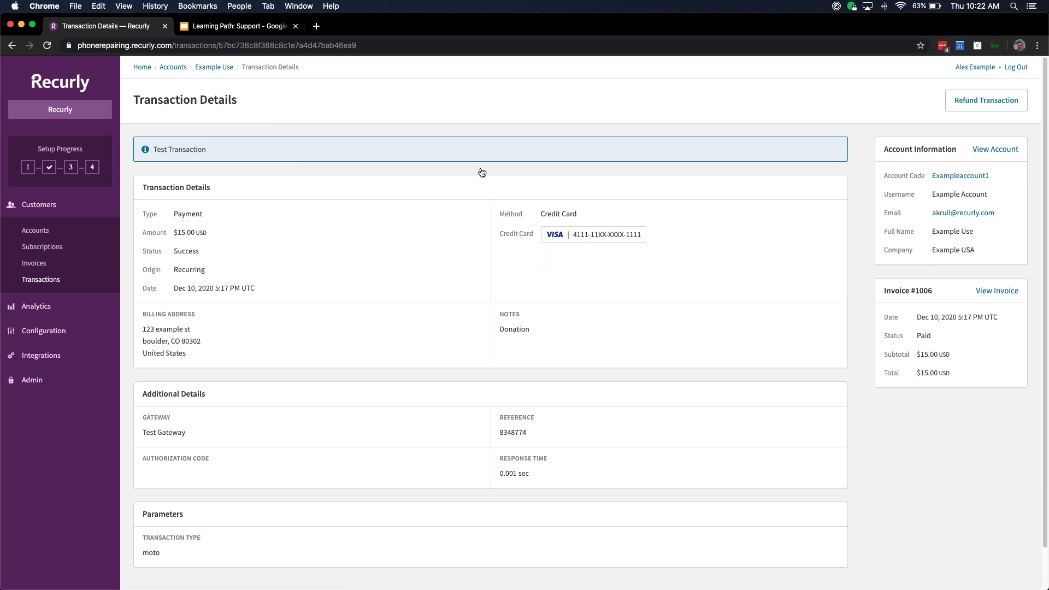
scroll(412, 307, down, 2)
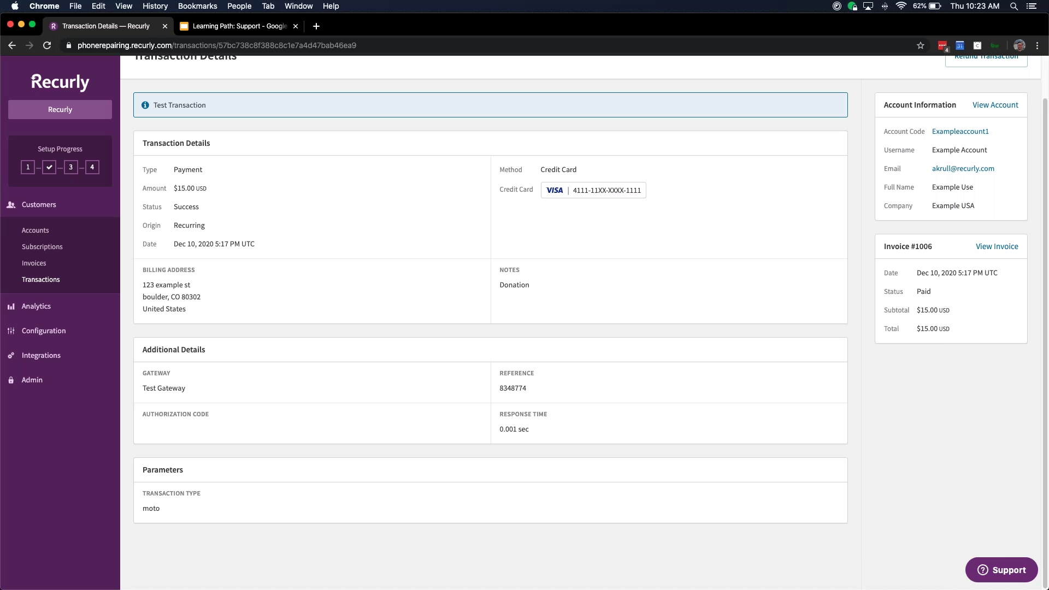
Step: View invoice 1006 from the transaction details and check its invoice actions without choosing any
click(1001, 247)
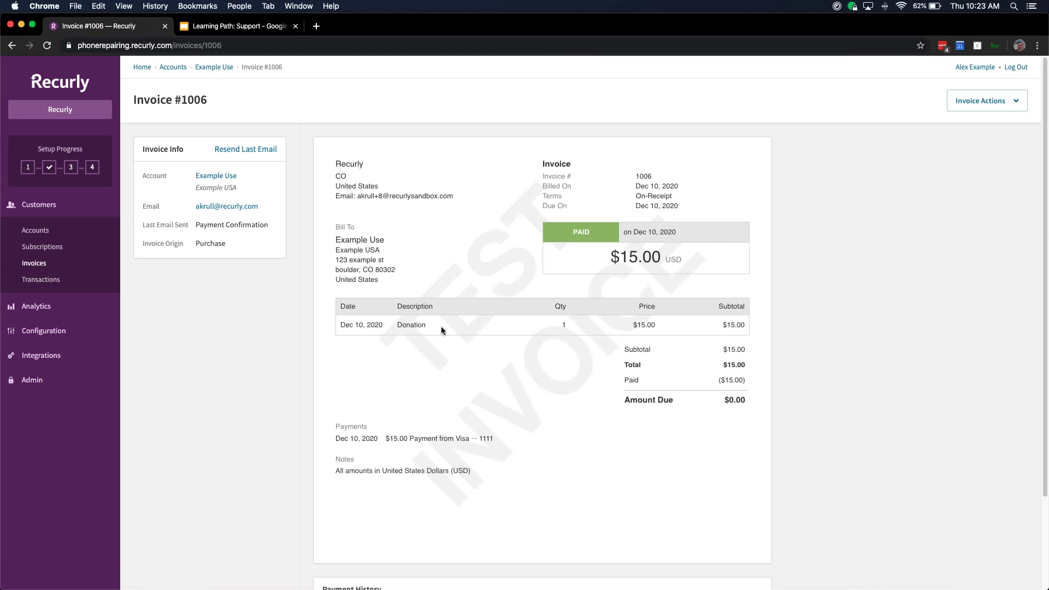
click(997, 109)
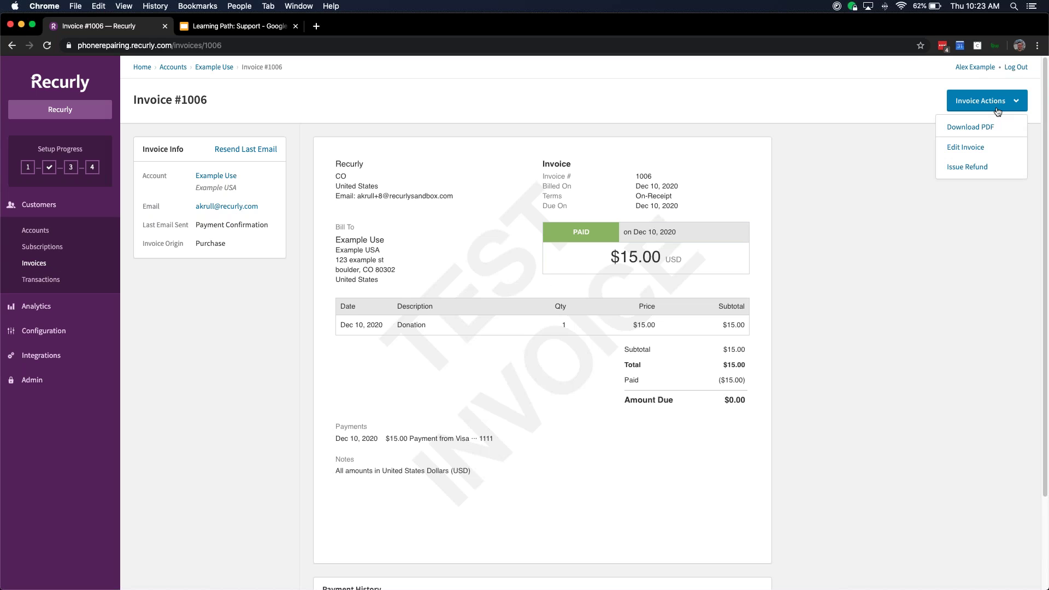
click(881, 253)
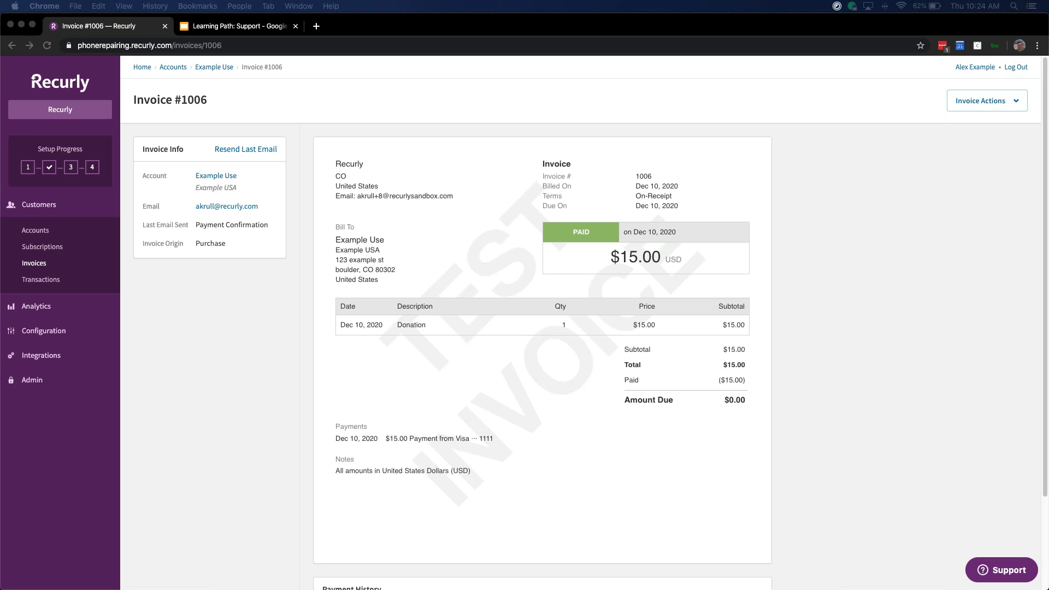
Step: Bring the support.recurly.com help site into the current browser window as a third tab
drag(1030, 17, 351, 36)
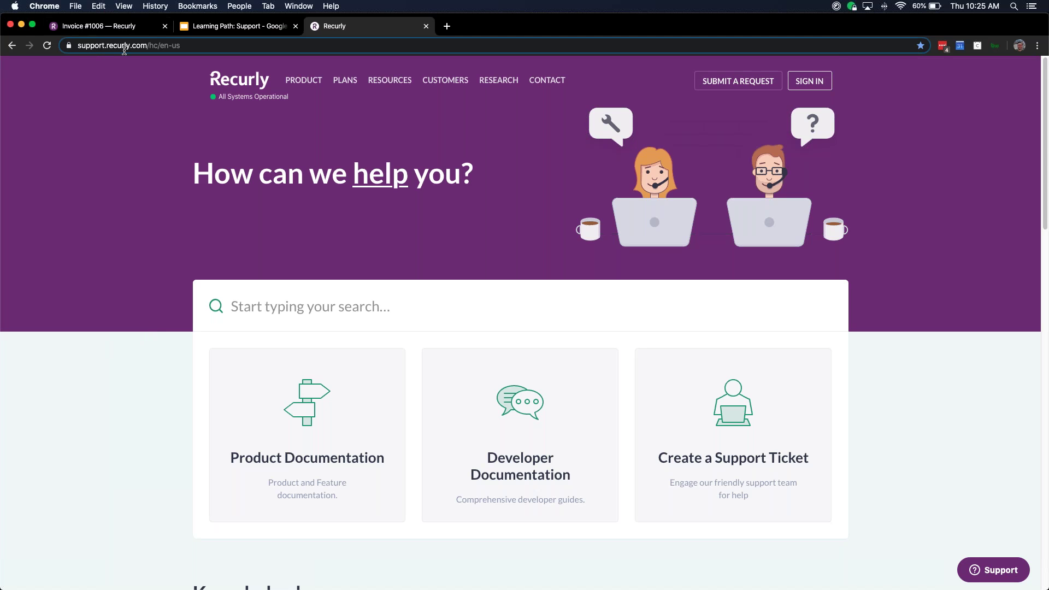
click(125, 46)
click(150, 337)
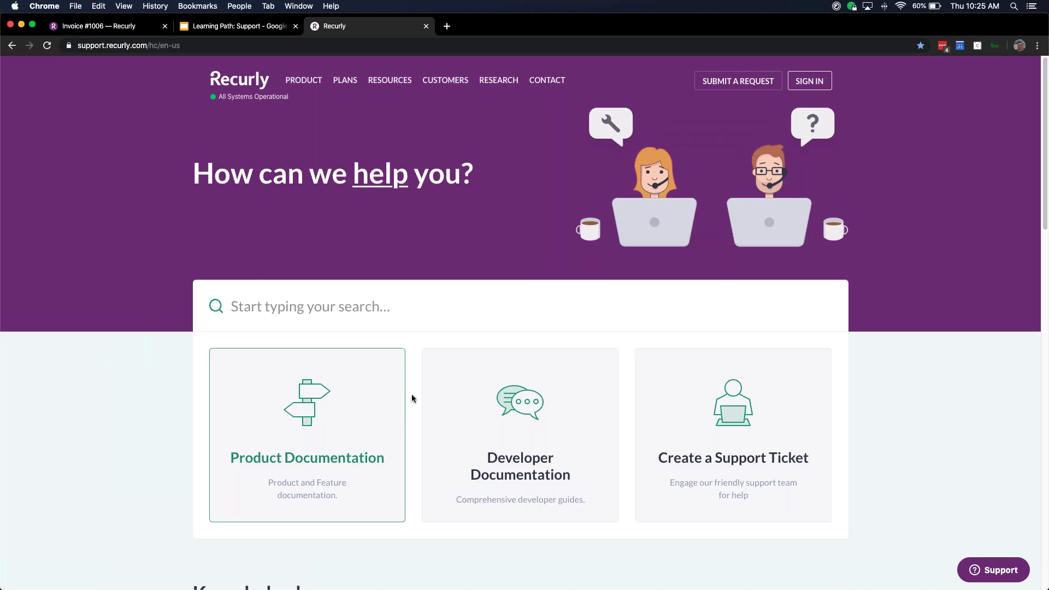
Step: Examine the support site's documentation links, support ticket option, knowledge base categories and promoted articles
scroll(475, 486, down, 2)
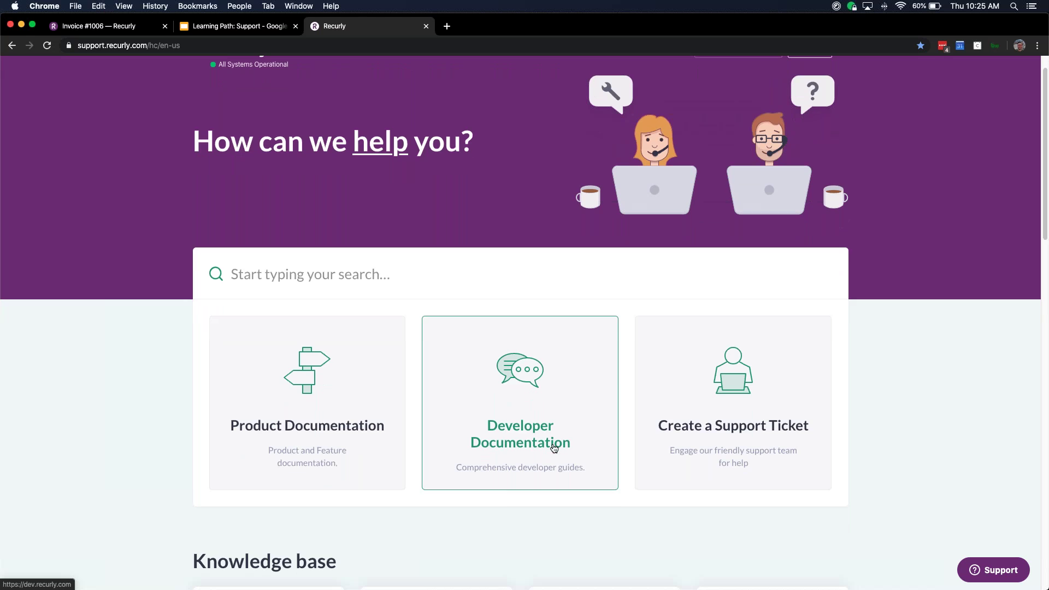
scroll(553, 442, down, 1)
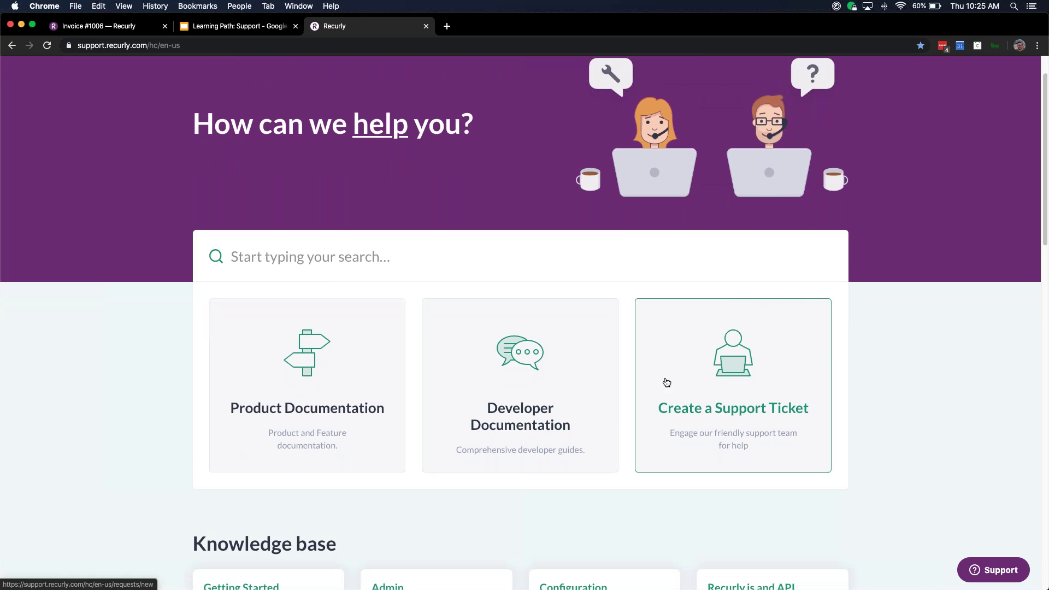
scroll(727, 441, down, 2)
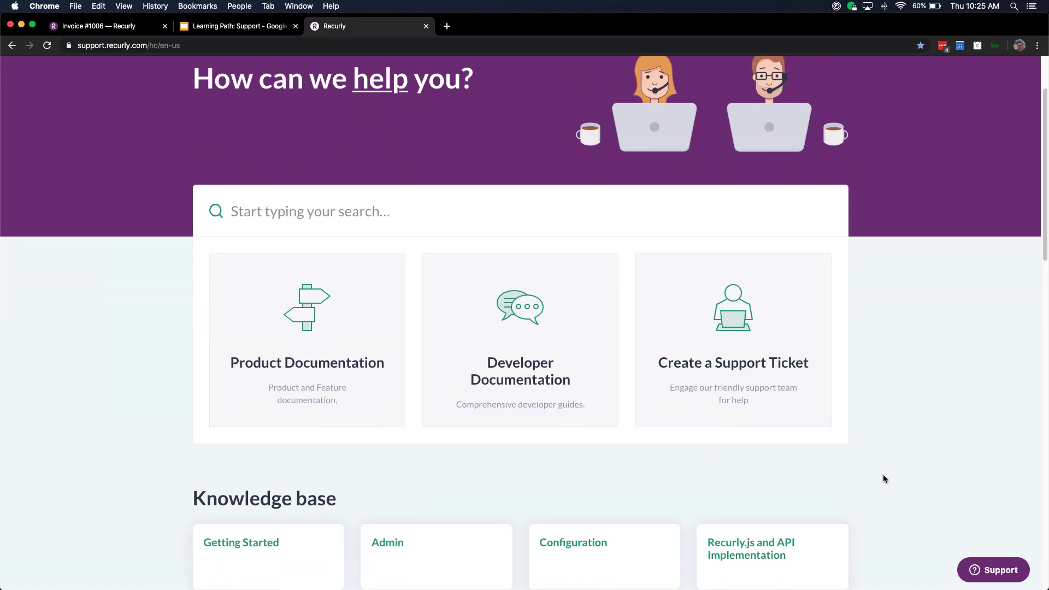
scroll(885, 475, down, 5)
scroll(888, 476, down, 5)
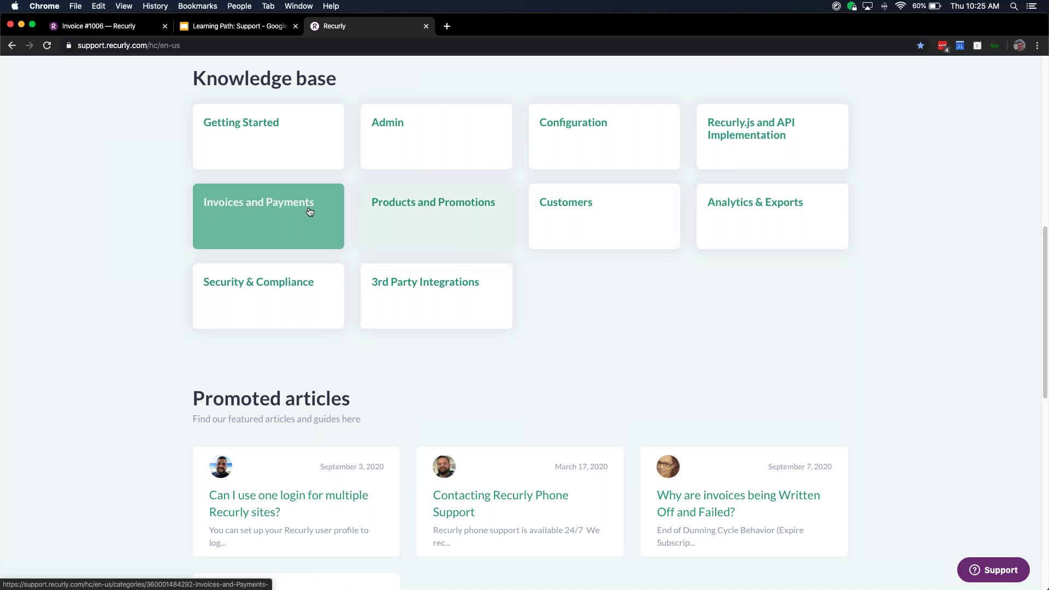
scroll(623, 333, up, 2)
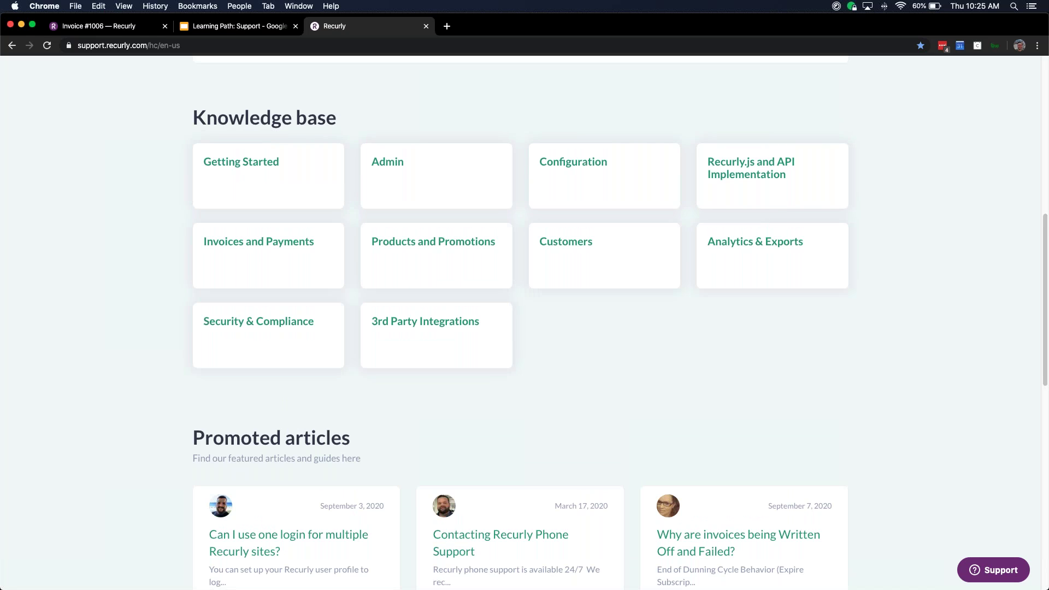
Step: Switch back to the Recurly admin site and show the customer accounts list
key(super+Tab)
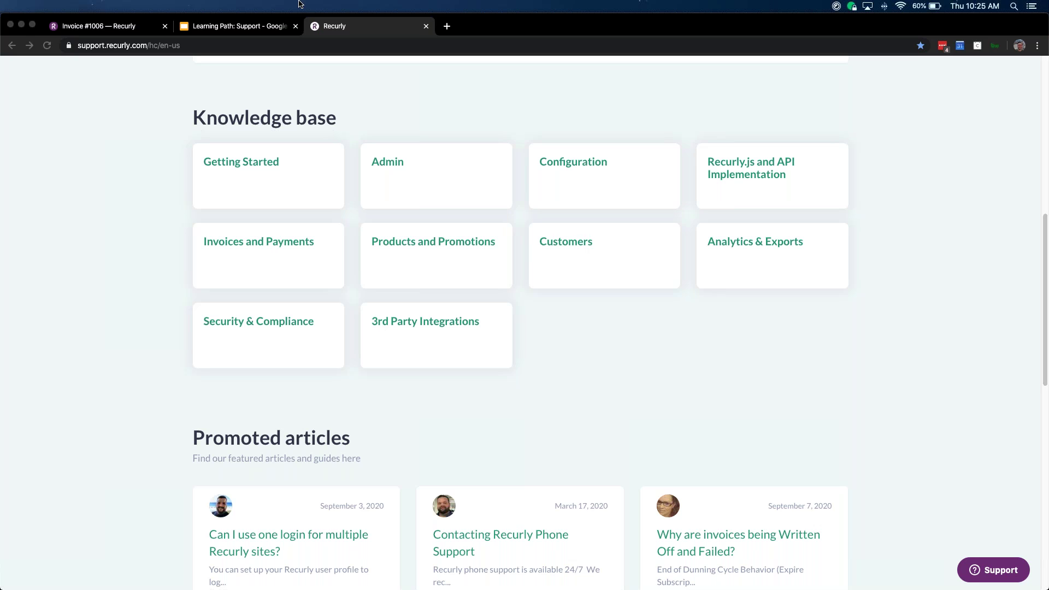
click(120, 30)
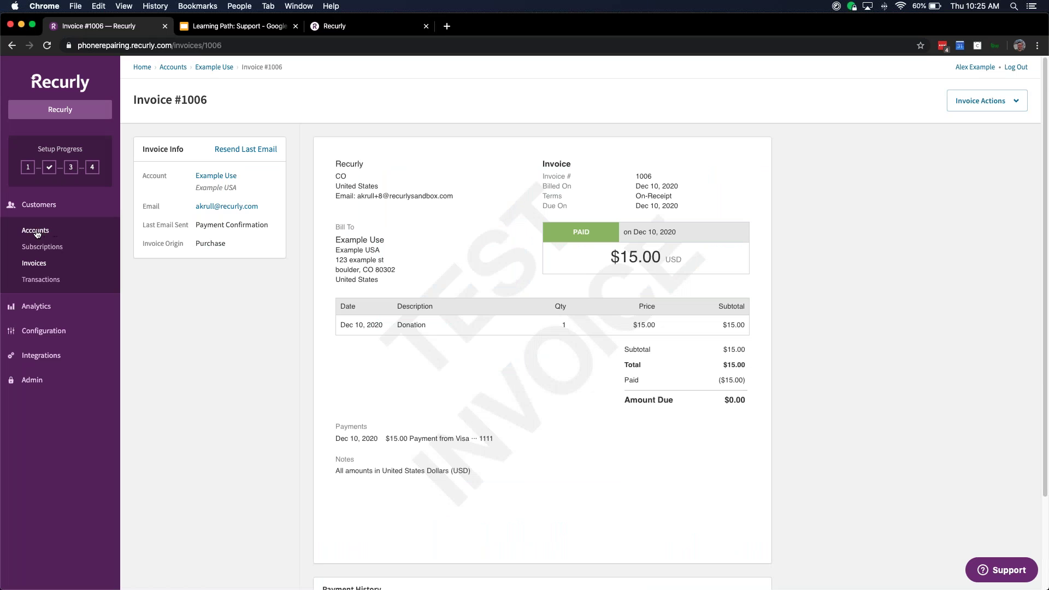
click(37, 231)
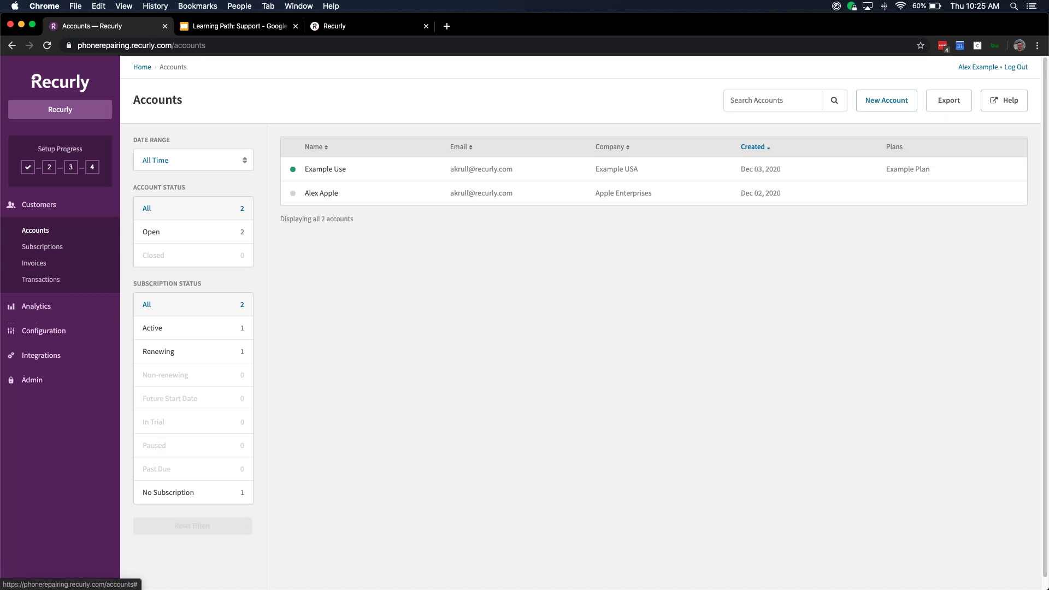